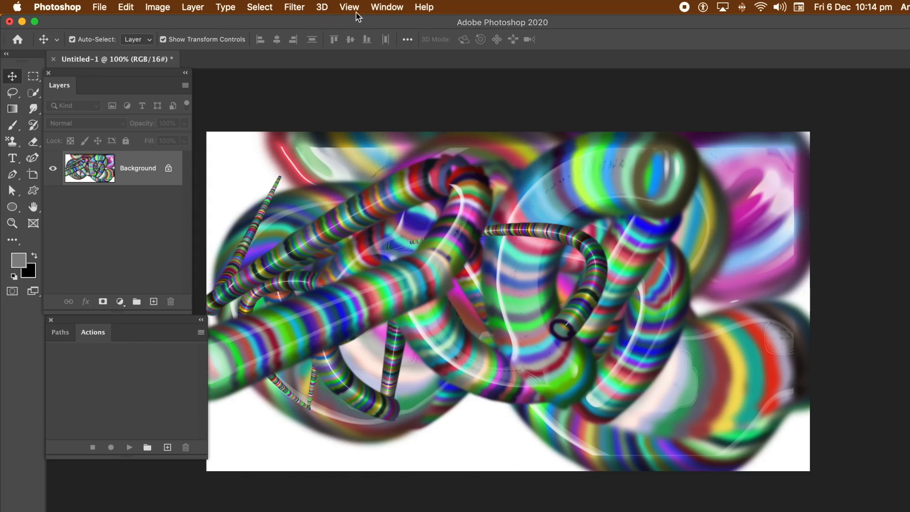
pyautogui.click(381, 7)
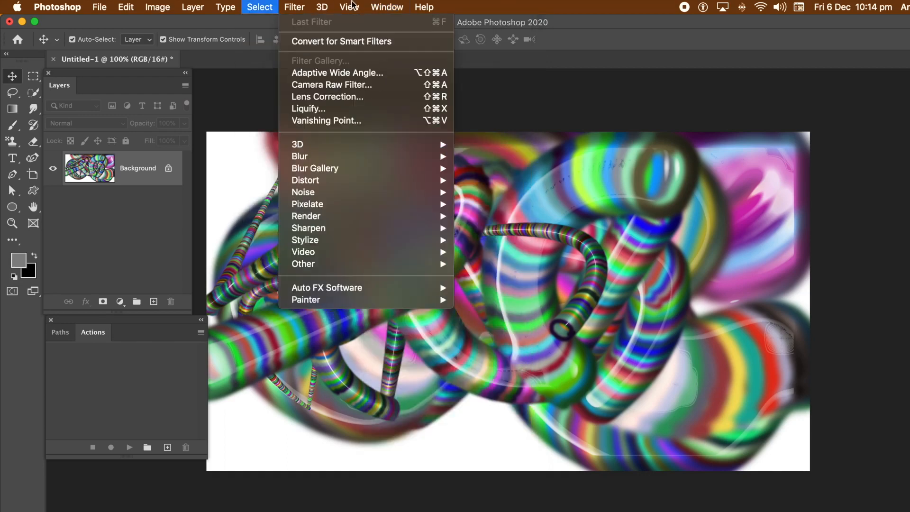
pyautogui.click(275, 23)
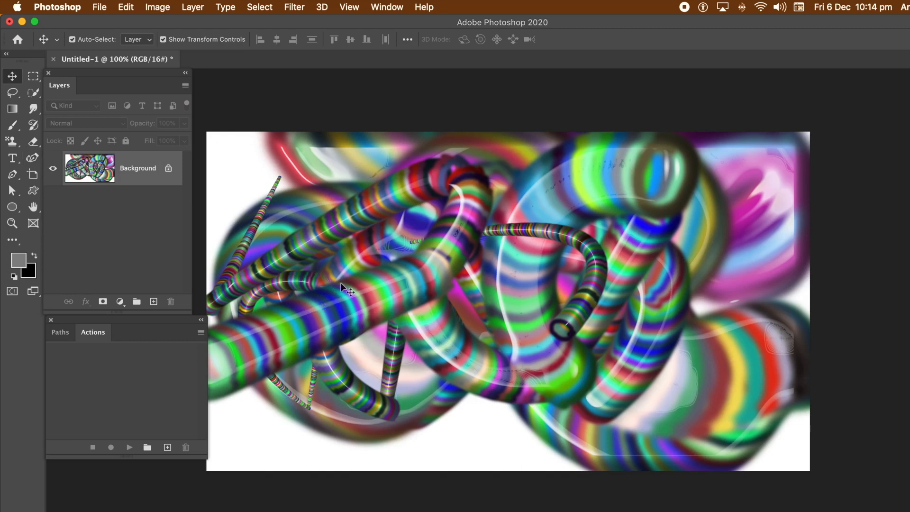
# Draw an open, winding path across the artwork with the Curvature Pen tool, keeping the tool in Path mode.
pyautogui.click(35, 162)
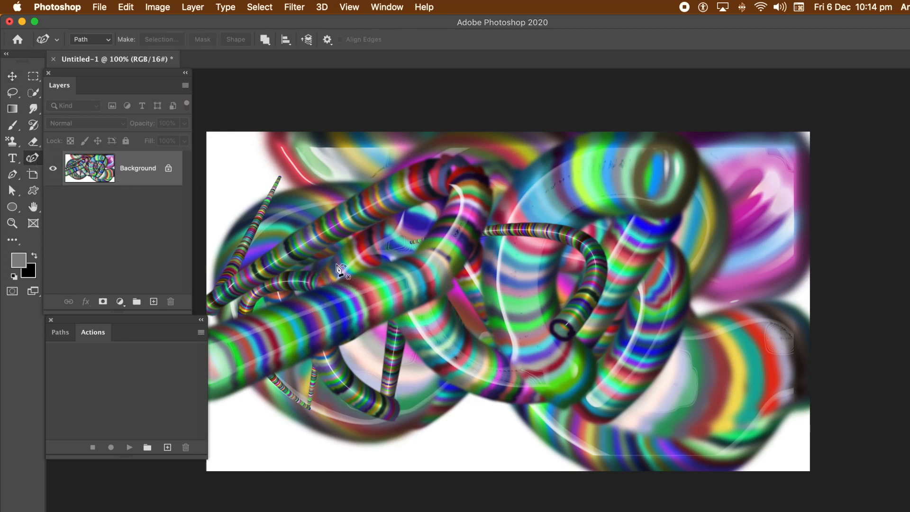
pyautogui.click(310, 272)
pyautogui.click(385, 197)
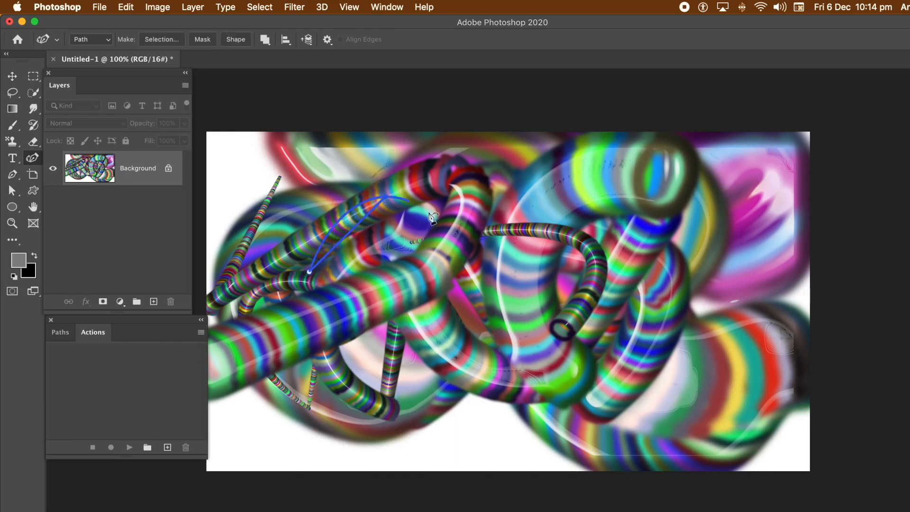
pyautogui.click(475, 258)
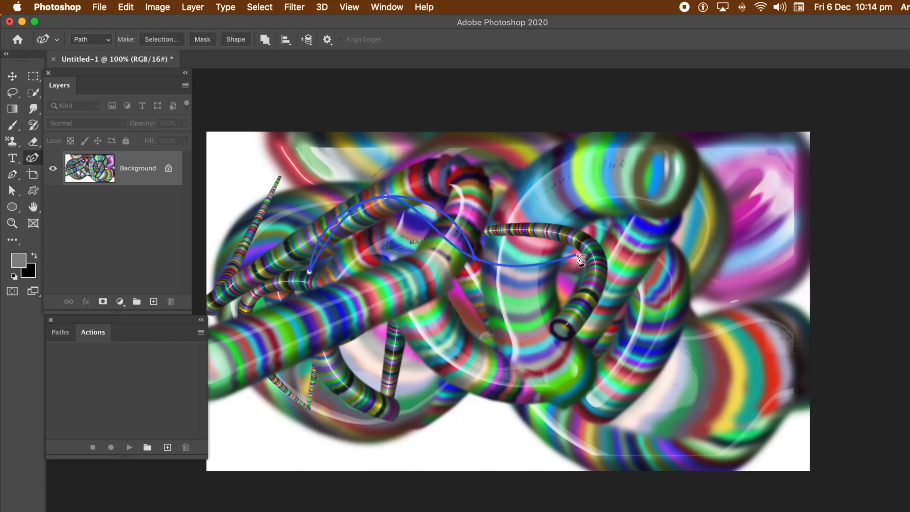
pyautogui.click(577, 254)
pyautogui.click(672, 198)
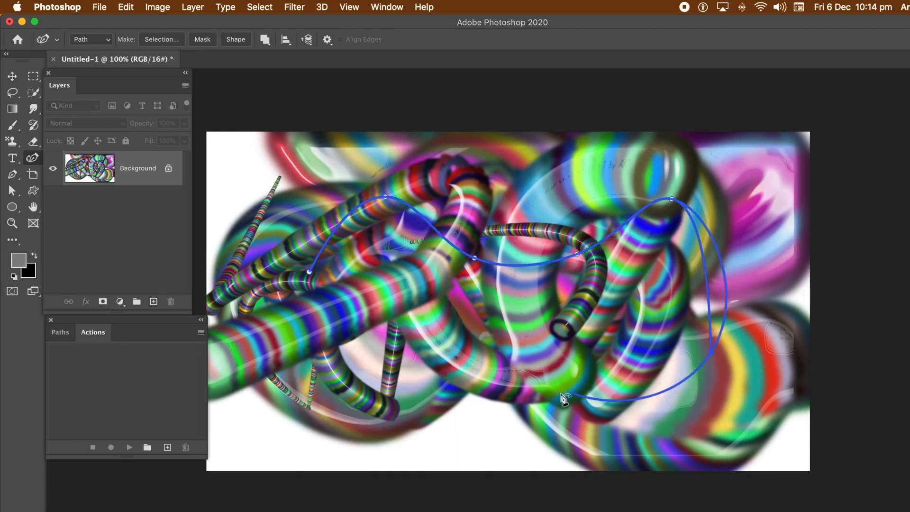
pyautogui.click(533, 393)
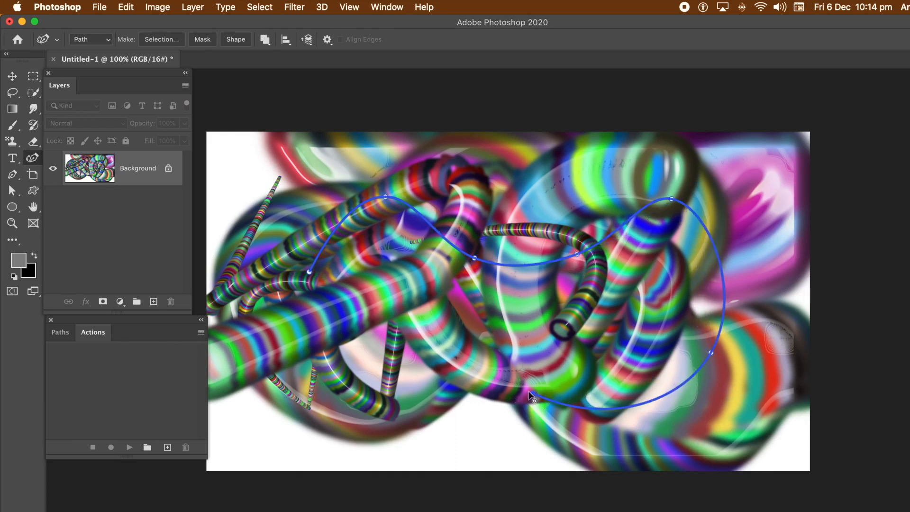
pyautogui.click(396, 340)
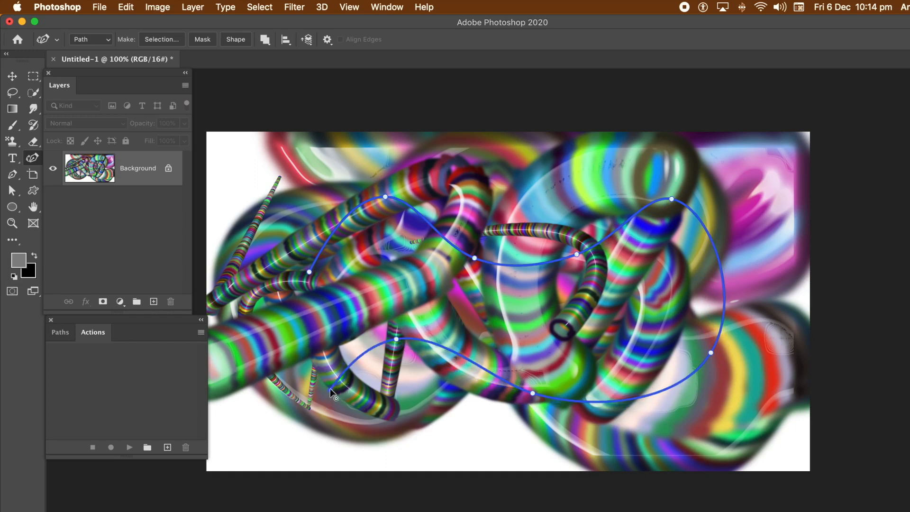
pyautogui.press('Escape')
pyautogui.click(98, 39)
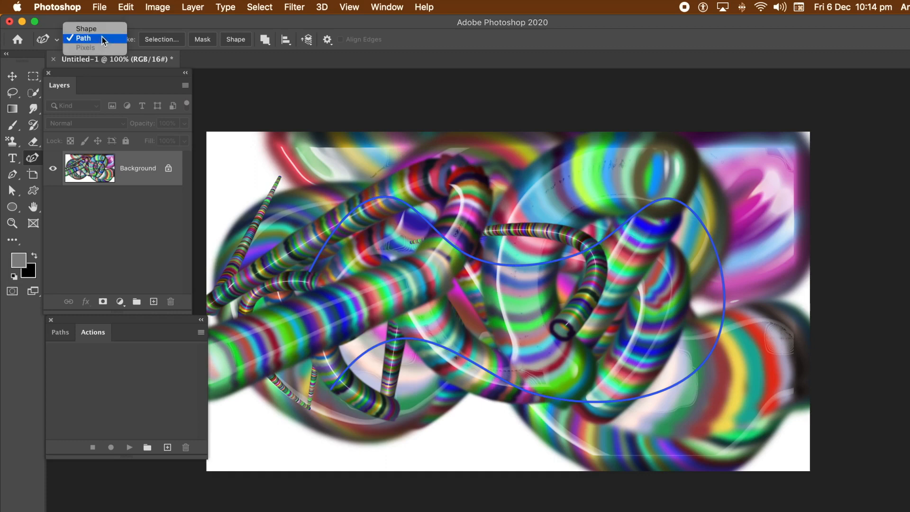
pyautogui.click(97, 40)
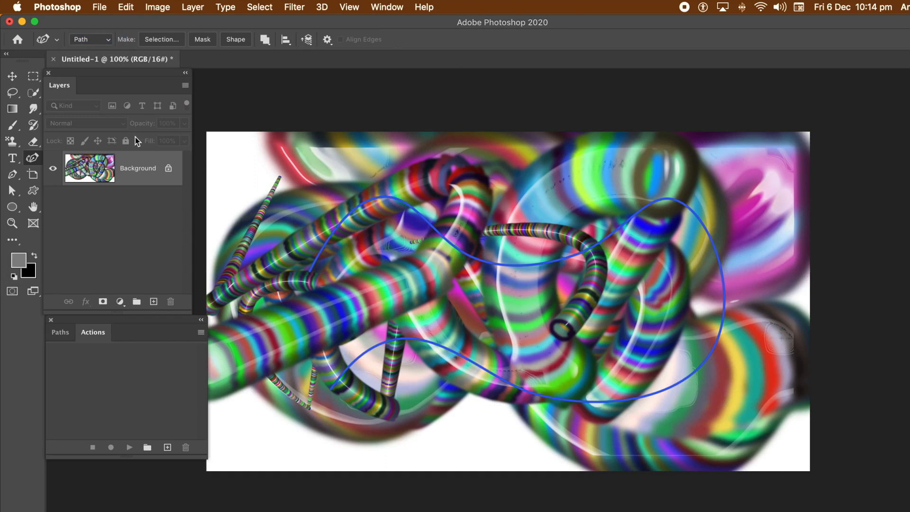
# Create a new action named Action 1 and start recording it.
pyautogui.click(200, 333)
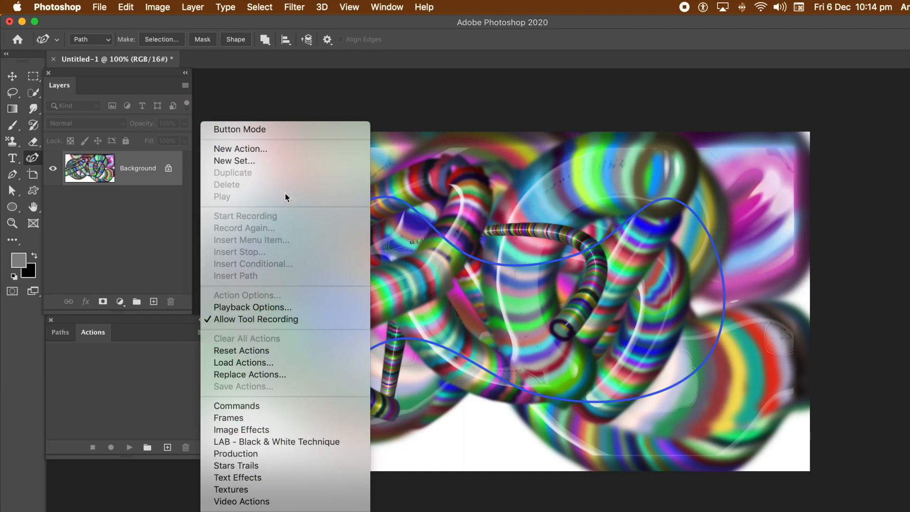
pyautogui.click(280, 149)
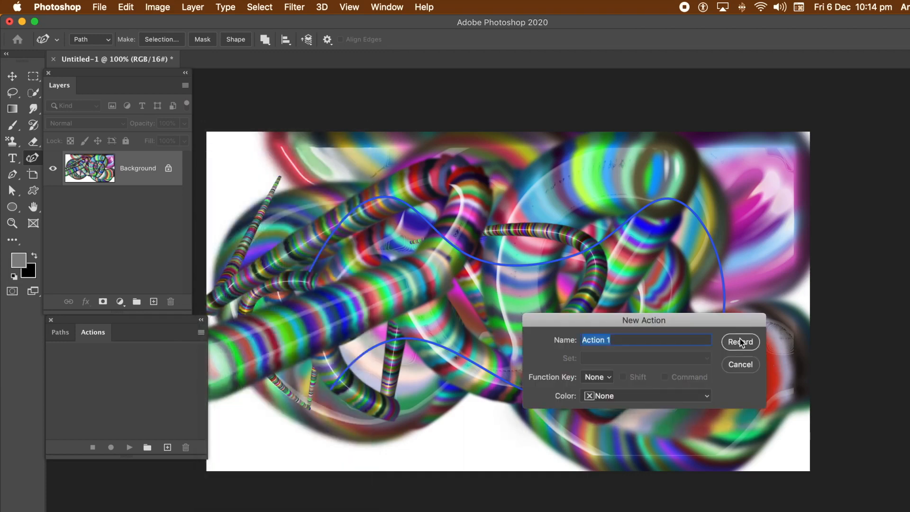
pyautogui.click(741, 342)
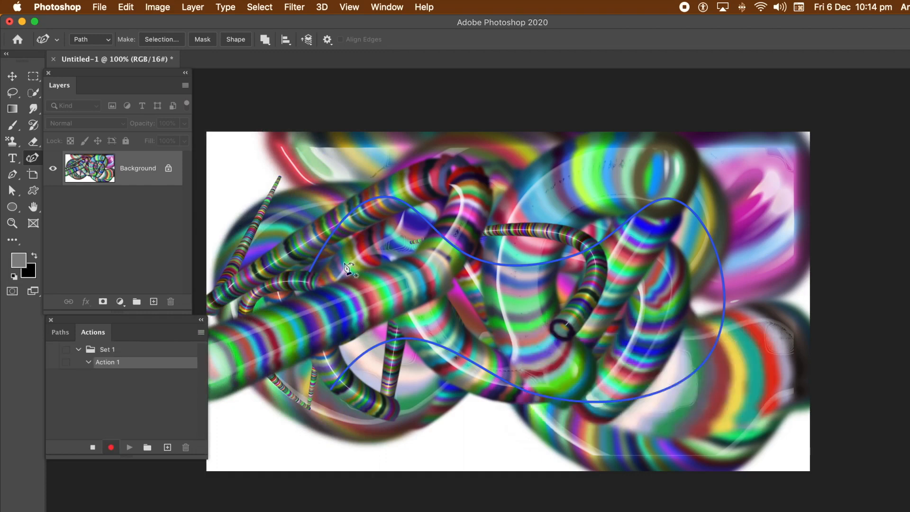
# Add a new blank layer named Layer 1 above the Background, with Normal mode and 100% opacity.
pyautogui.click(189, 7)
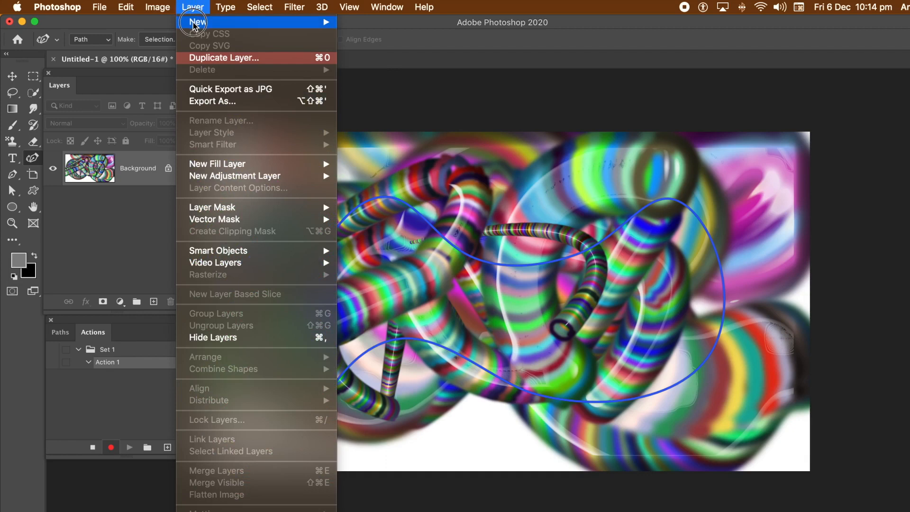
pyautogui.moveTo(197, 22)
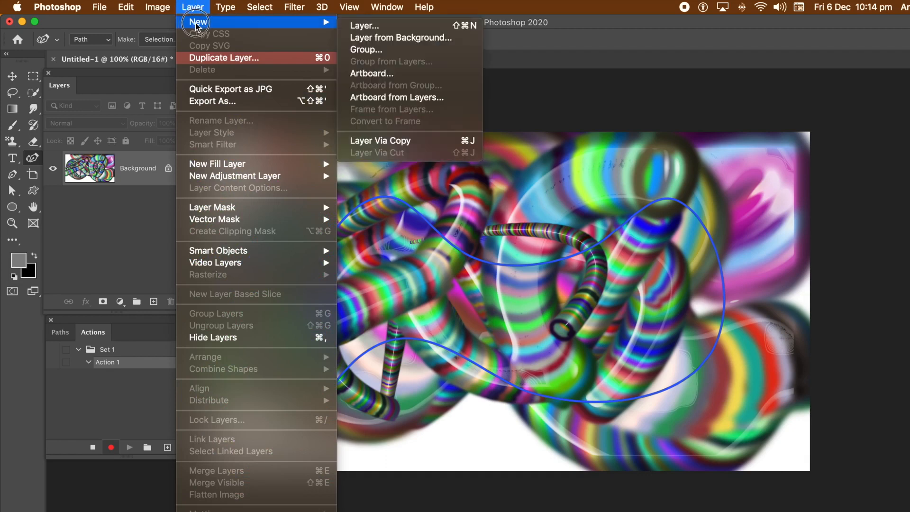
pyautogui.click(374, 26)
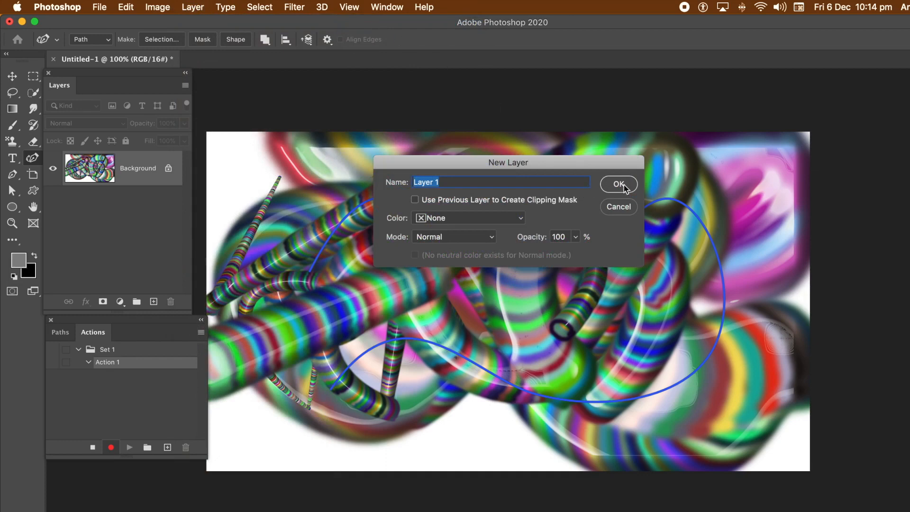
pyautogui.click(629, 192)
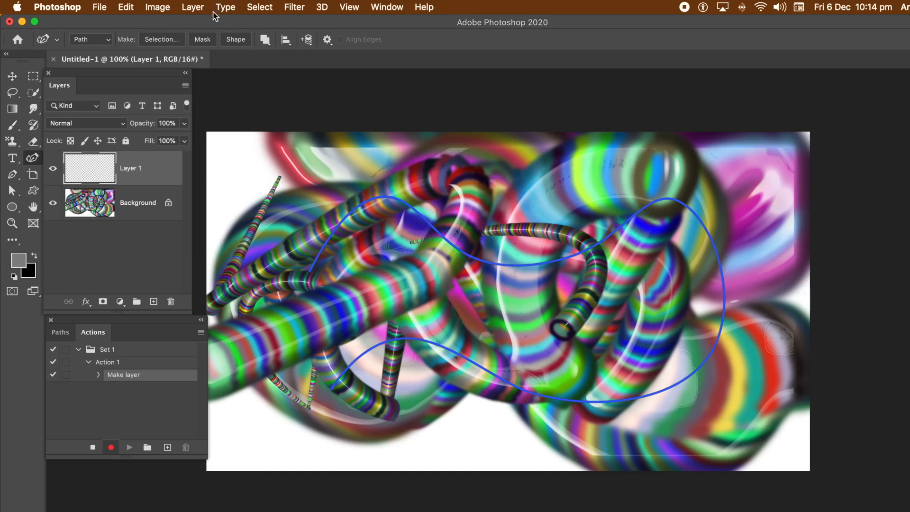
# Set up a Fill on Layer 1 with Pattern contents, the small ring custom pattern and the Place Along Path script.
pyautogui.click(124, 7)
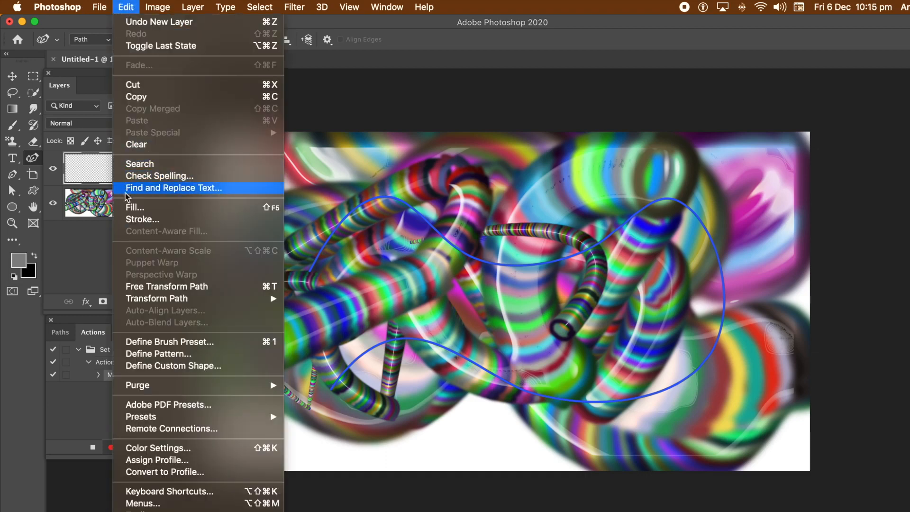
pyautogui.click(133, 208)
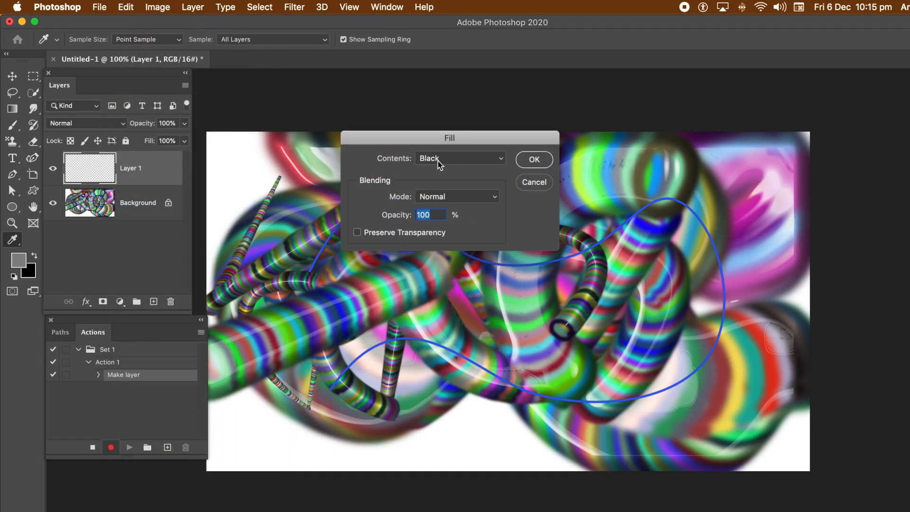
pyautogui.click(437, 161)
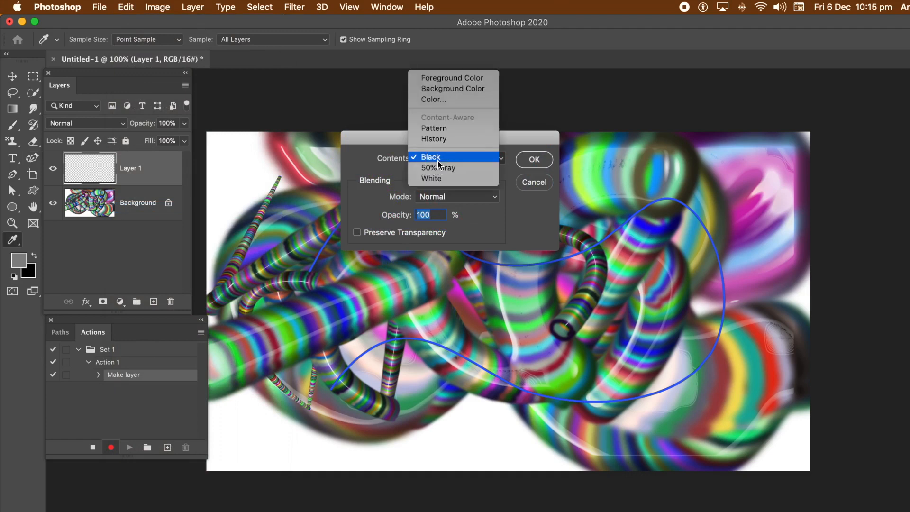
pyautogui.click(438, 130)
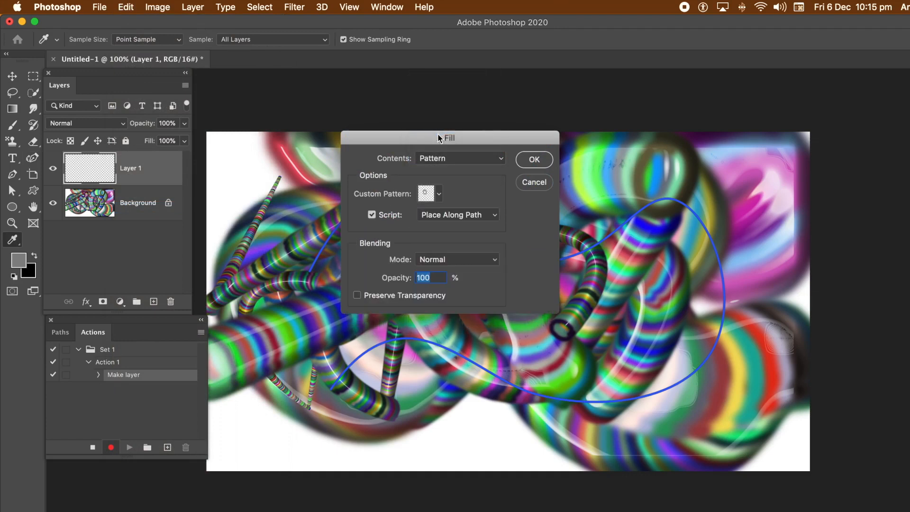
pyautogui.click(440, 195)
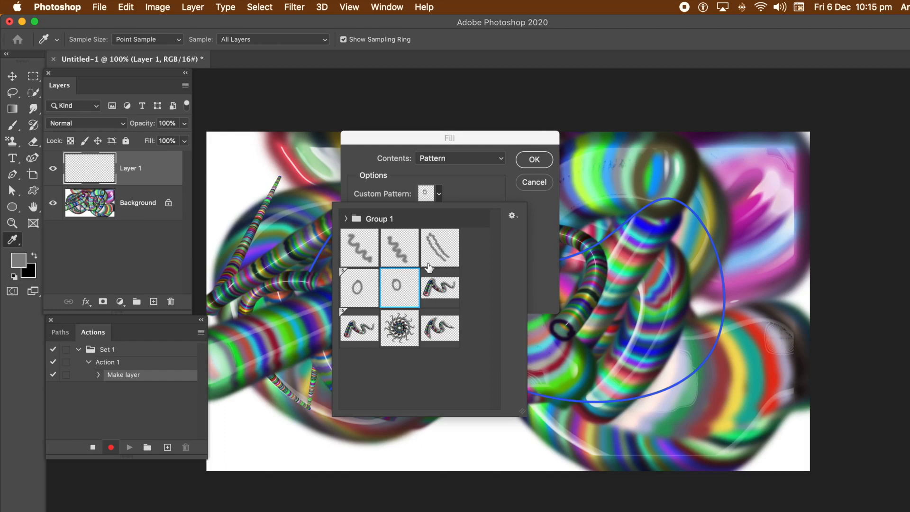
pyautogui.click(544, 249)
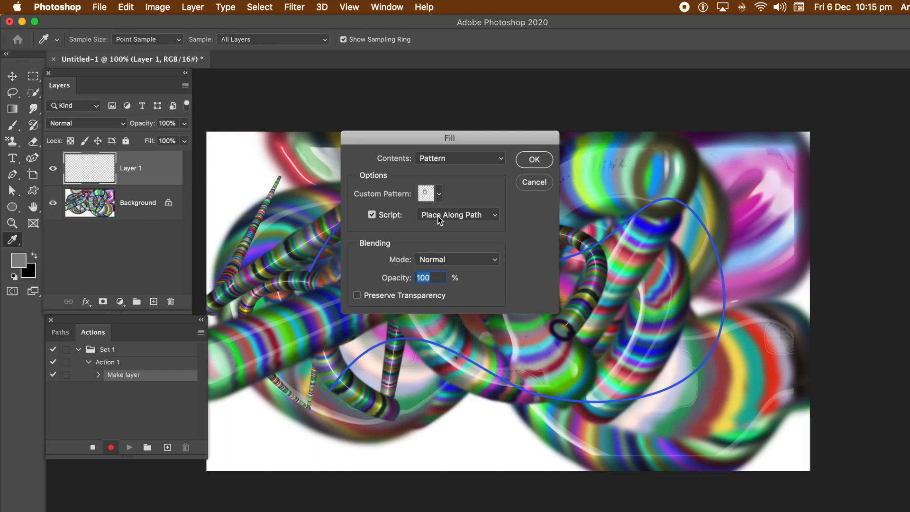
pyautogui.click(372, 216)
pyautogui.click(372, 215)
pyautogui.click(463, 220)
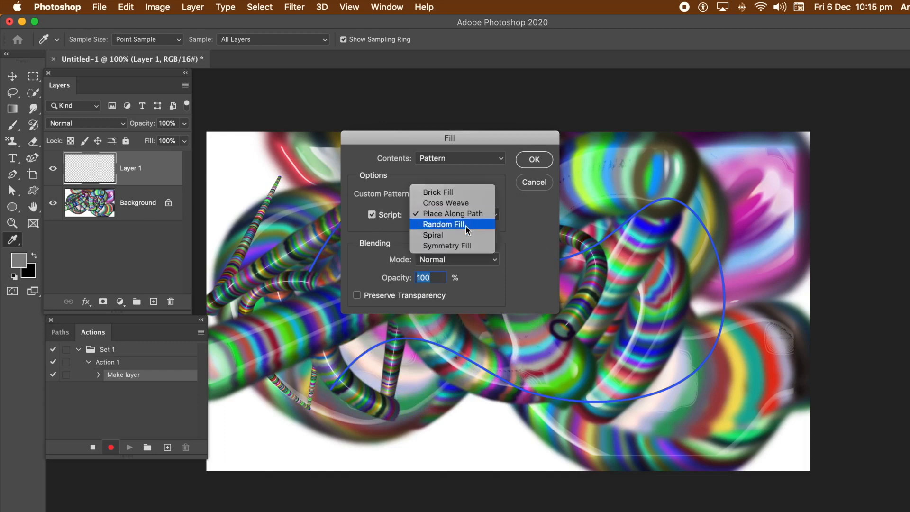
pyautogui.click(464, 215)
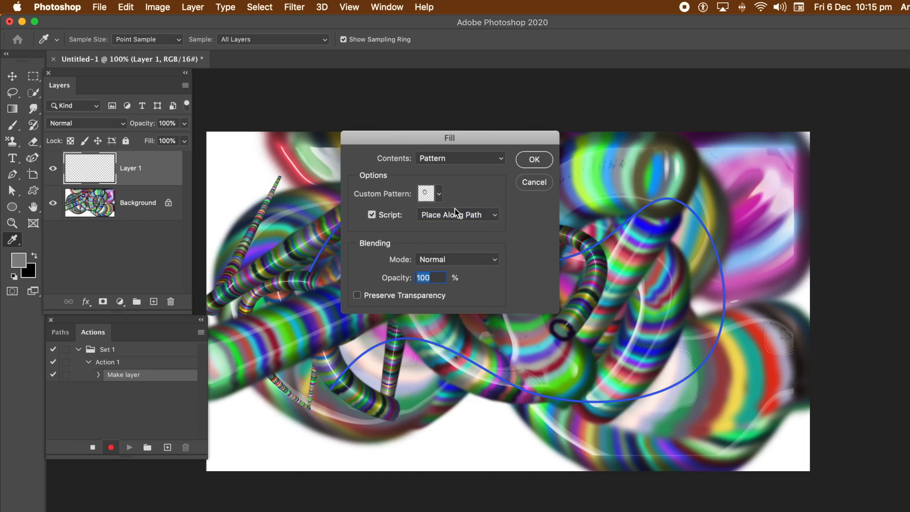
pyautogui.press('Return')
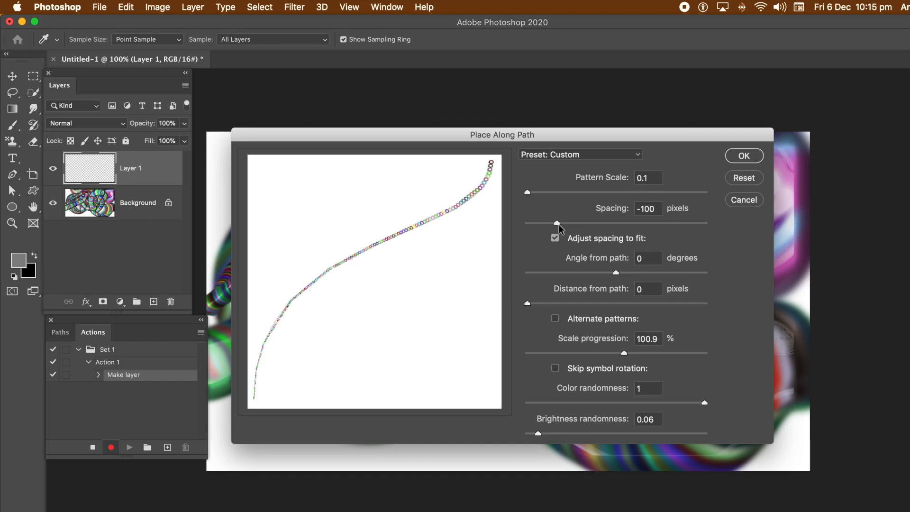
# Set the Place Along Path spacing to -134 pixels and apply the pattern fill.
pyautogui.moveTo(557, 226); pyautogui.dragTo(552, 227)
pyautogui.doubleClick(659, 340)
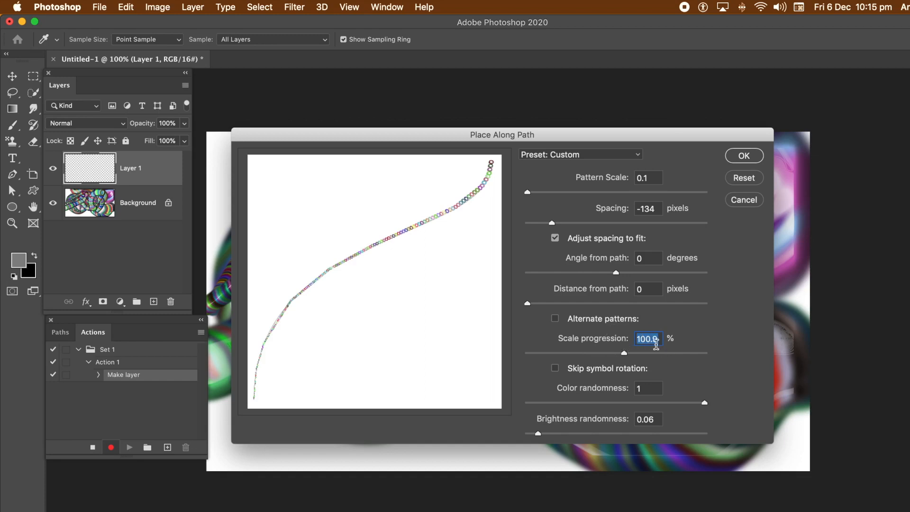
pyautogui.click(659, 340)
pyautogui.click(744, 157)
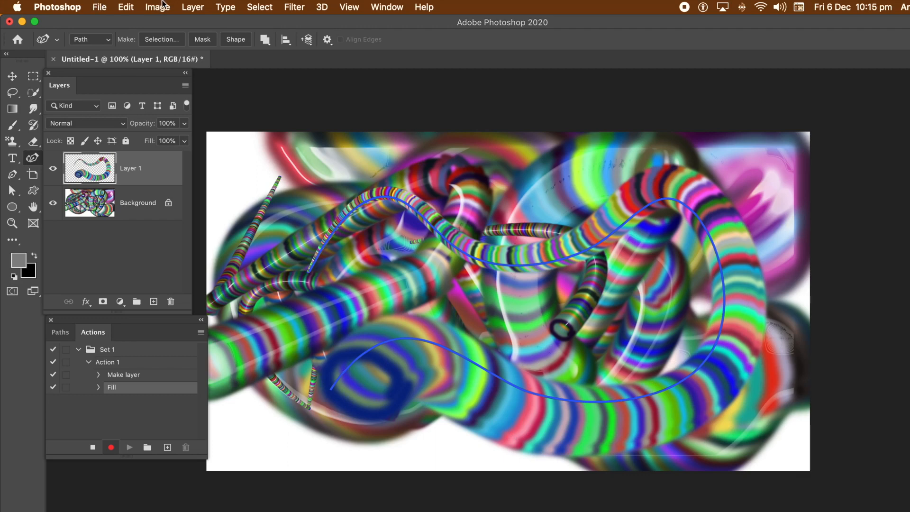
# Give Layer 1 a Bevel & Emboss style with the depth set to 282% and the size to 49 px.
pyautogui.click(197, 9)
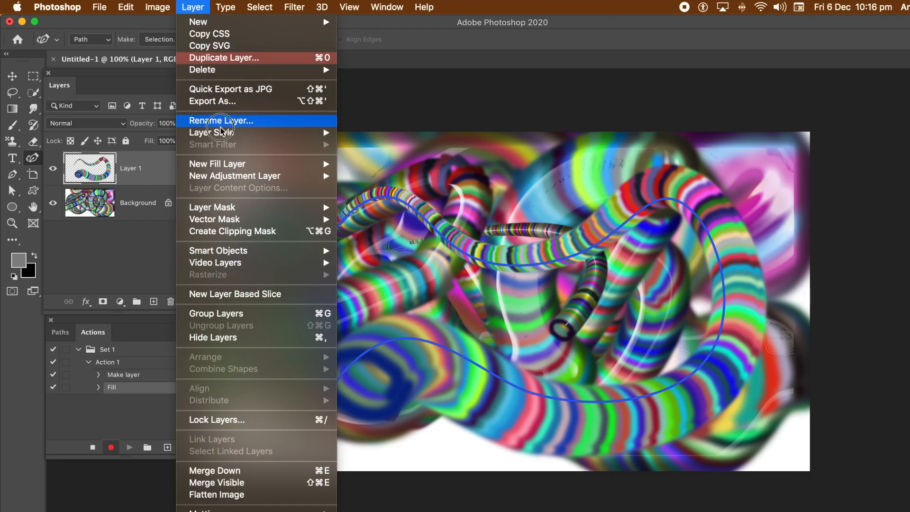
pyautogui.moveTo(223, 137)
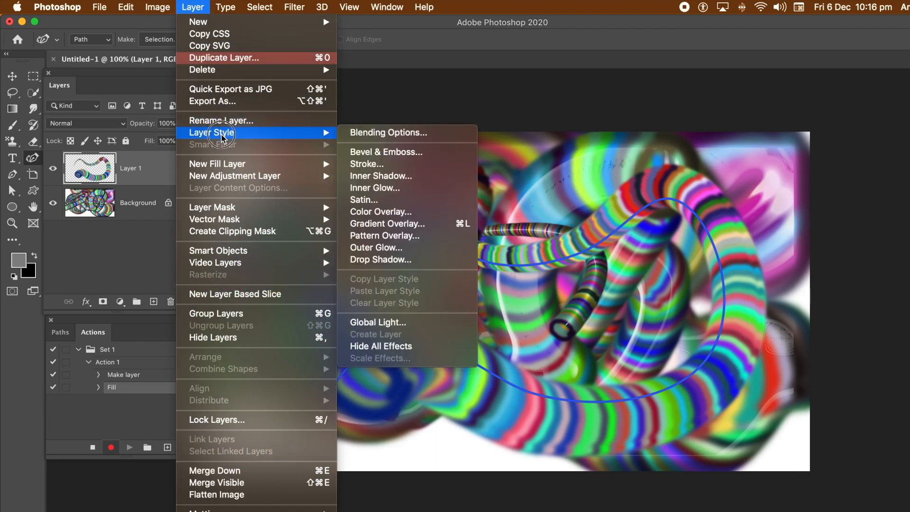
pyautogui.click(428, 153)
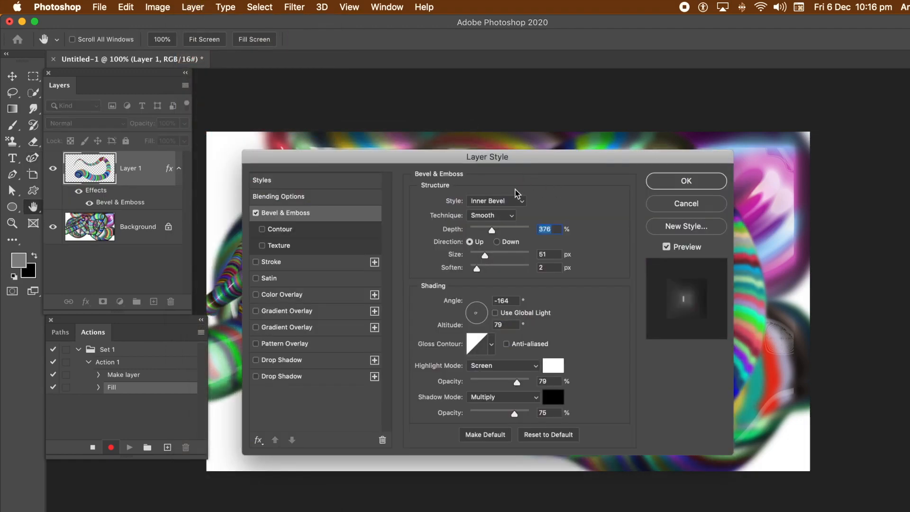
pyautogui.moveTo(420, 161); pyautogui.dragTo(699, 149)
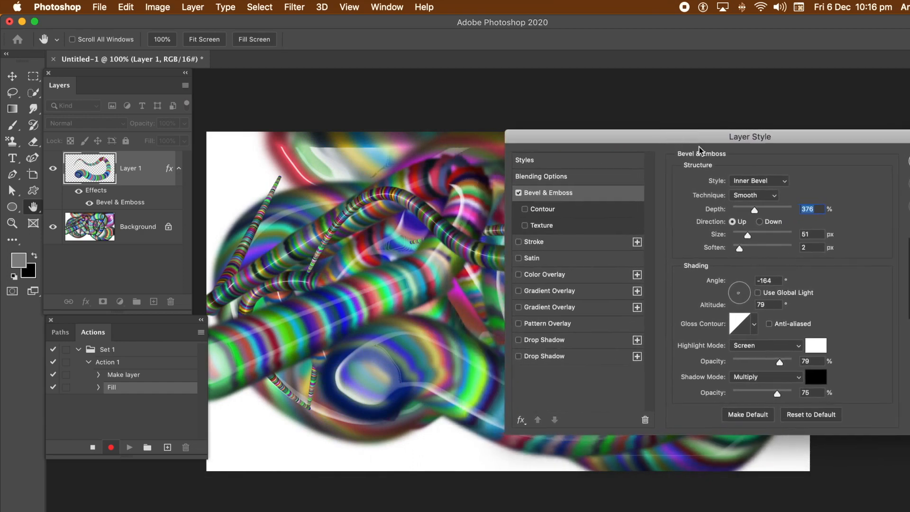
pyautogui.moveTo(753, 208); pyautogui.dragTo(750, 208)
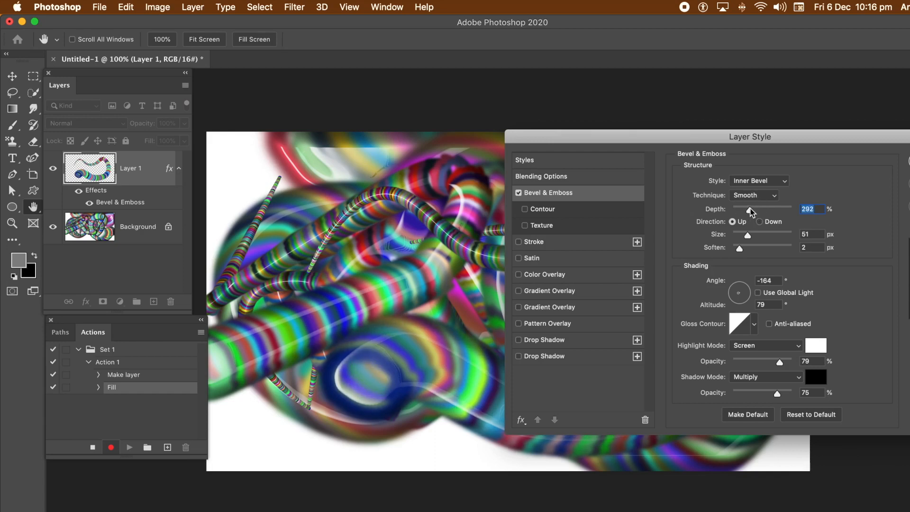
pyautogui.moveTo(750, 212); pyautogui.dragTo(748, 212)
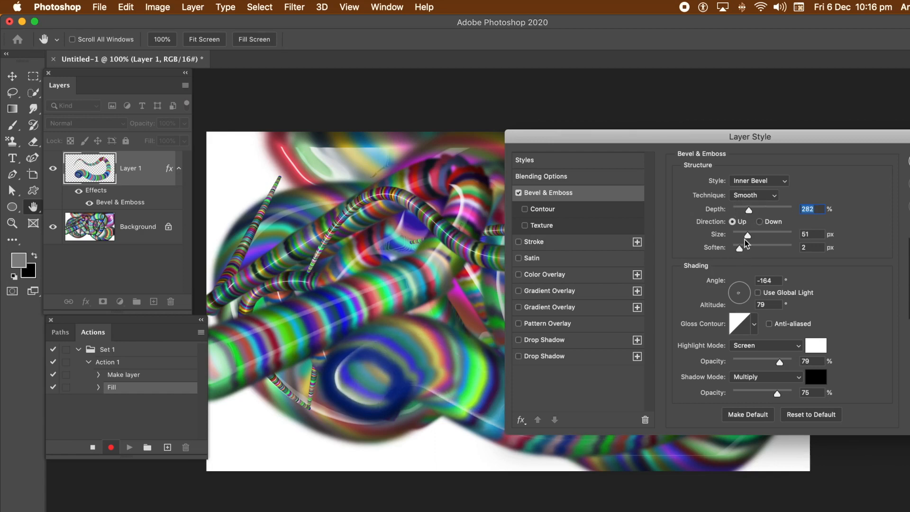
pyautogui.moveTo(747, 235); pyautogui.dragTo(747, 236)
# Try several gloss contours for the bevel and return to the straight diagonal contour.
pyautogui.click(758, 327)
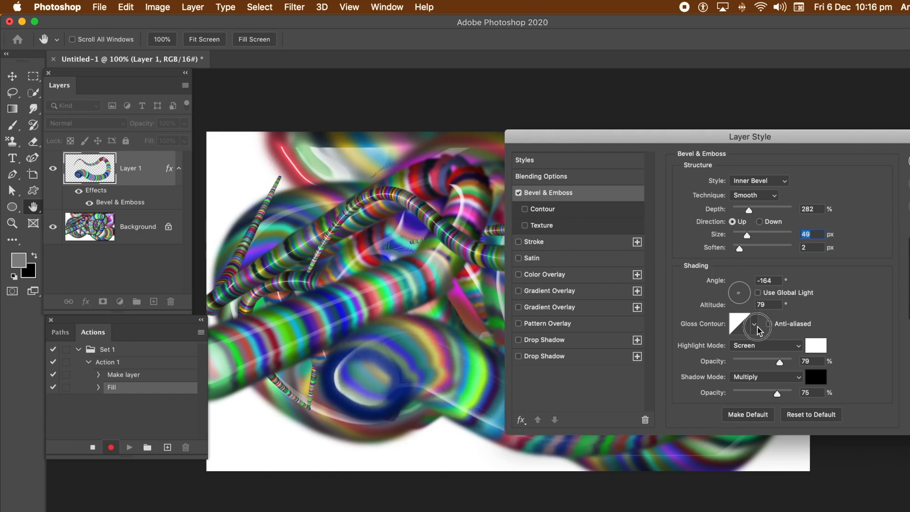
pyautogui.click(719, 353)
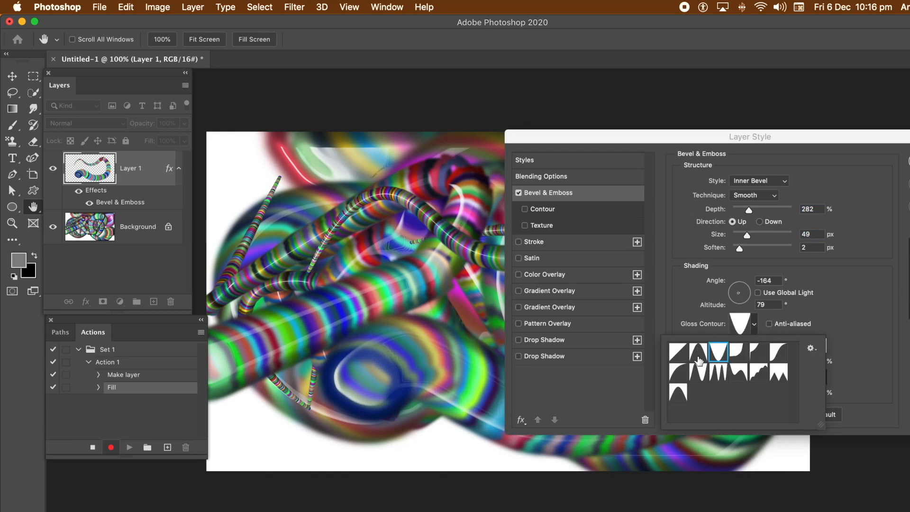
pyautogui.click(699, 359)
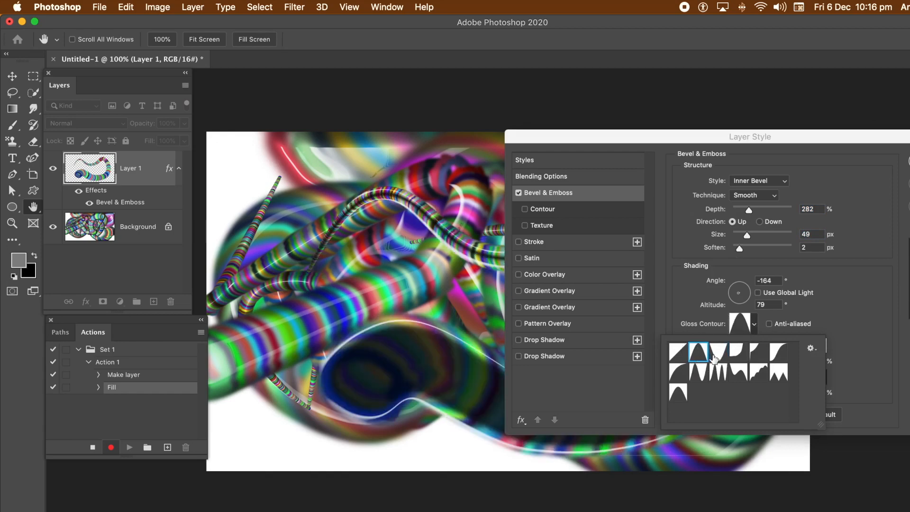
pyautogui.click(735, 356)
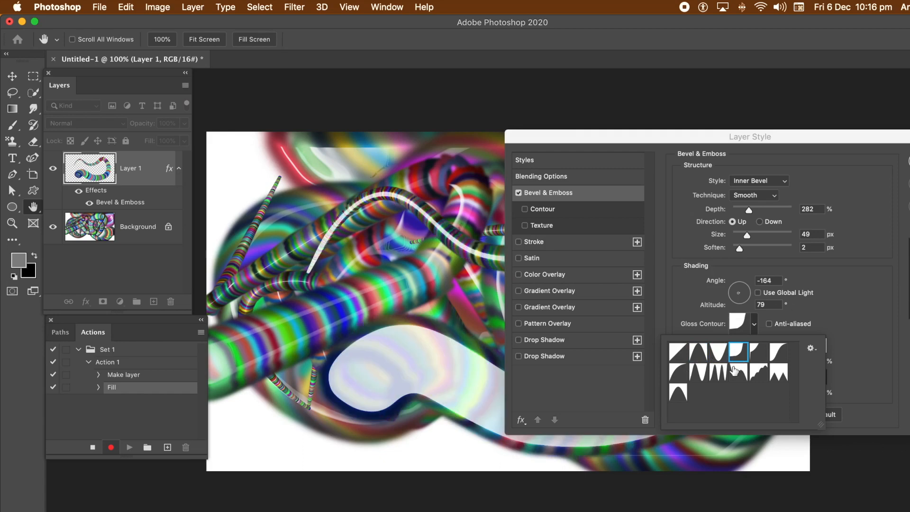
pyautogui.click(738, 372)
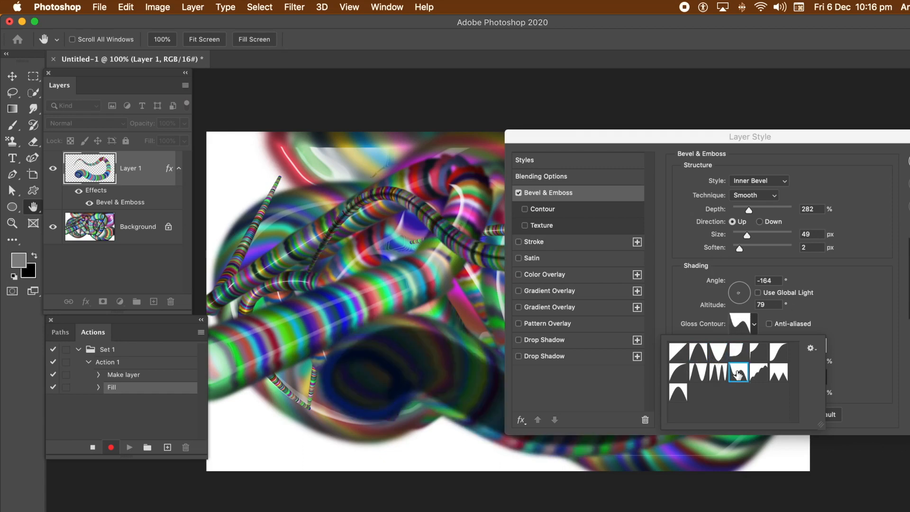
pyautogui.click(677, 356)
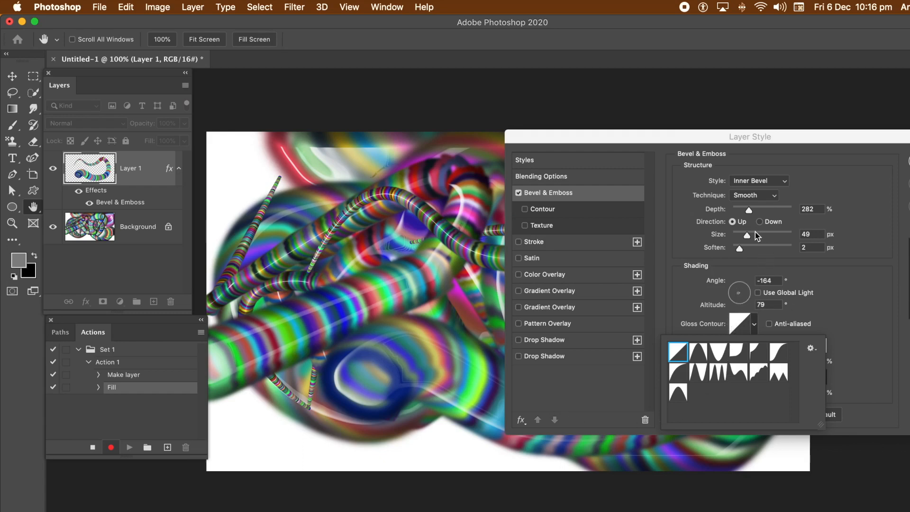
# Apply the Bevel & Emboss settings to Layer 1.
pyautogui.click(806, 283)
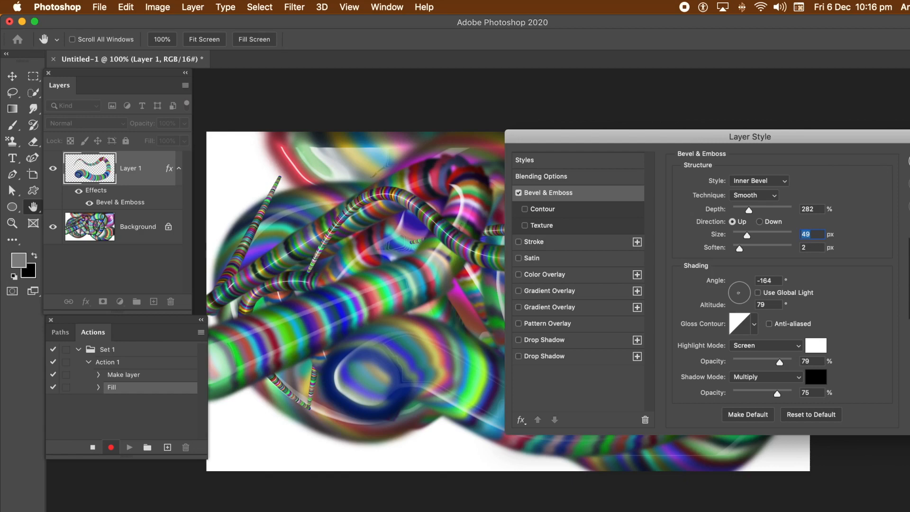
pyautogui.press('Return')
pyautogui.press('p')
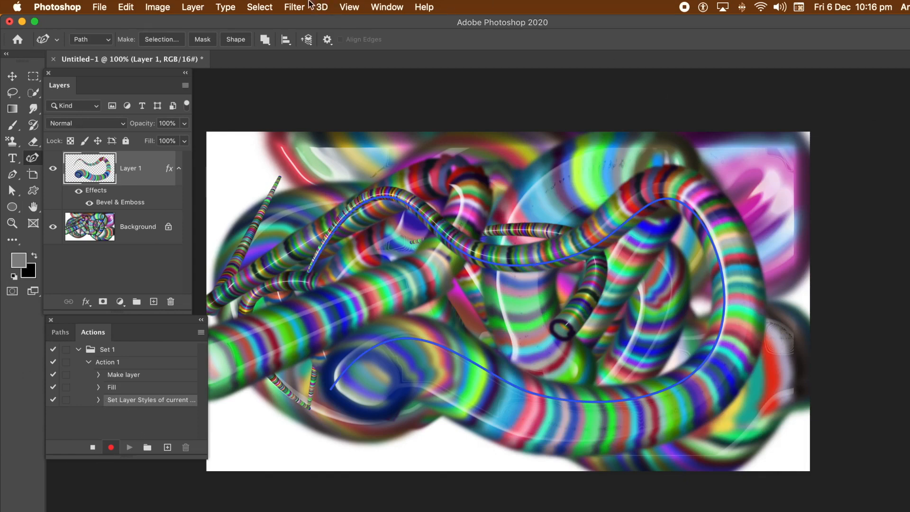
# Convert Layer 1 to a smart object, then stop the action recording with Action 1 selected.
pyautogui.click(192, 7)
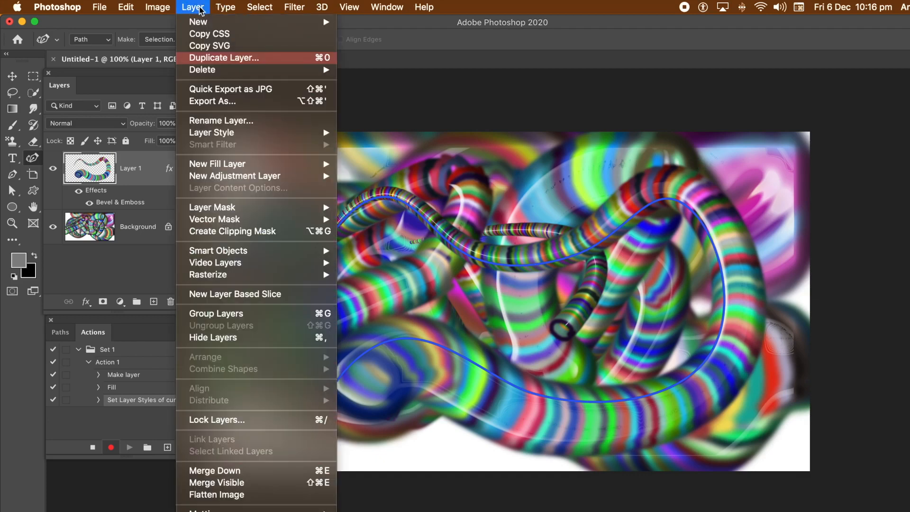
pyautogui.moveTo(218, 255)
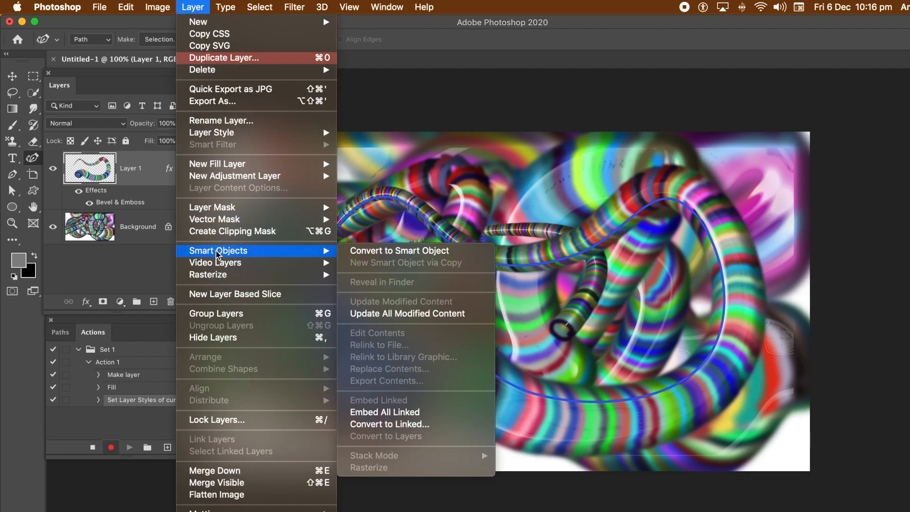
pyautogui.click(408, 250)
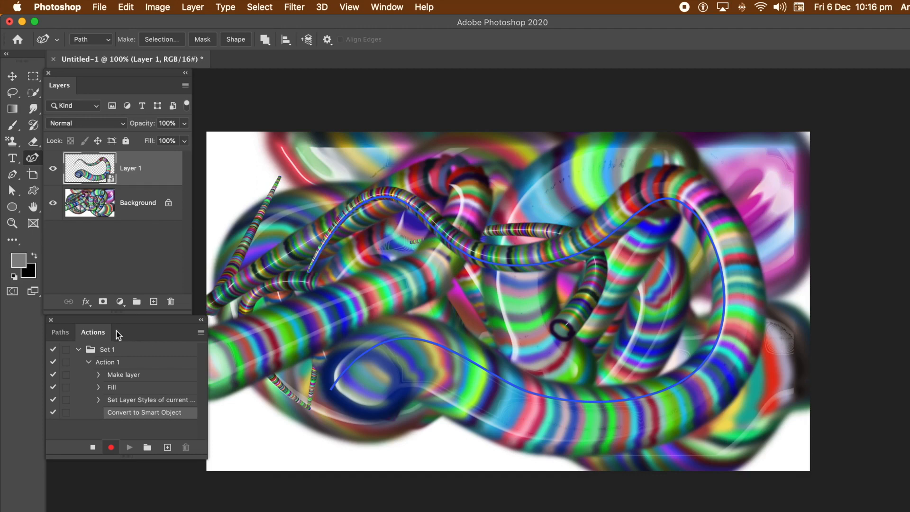
pyautogui.click(93, 447)
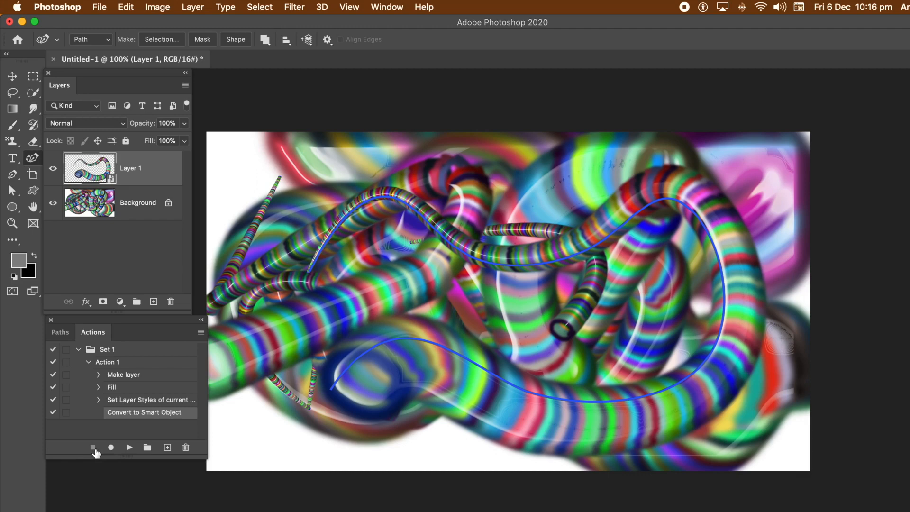
pyautogui.click(106, 363)
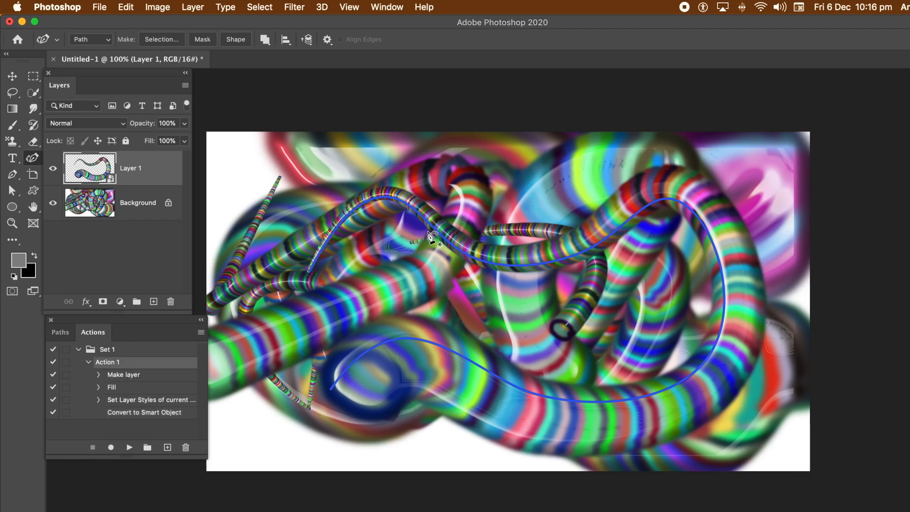
# Move the Layer 1 tube down and to the right, away from the path.
pyautogui.click(13, 76)
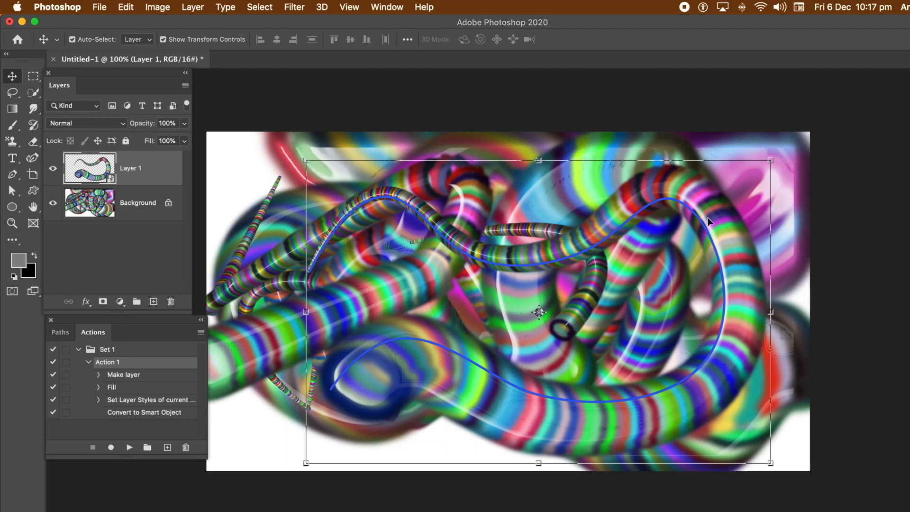
pyautogui.moveTo(718, 211); pyautogui.dragTo(783, 308)
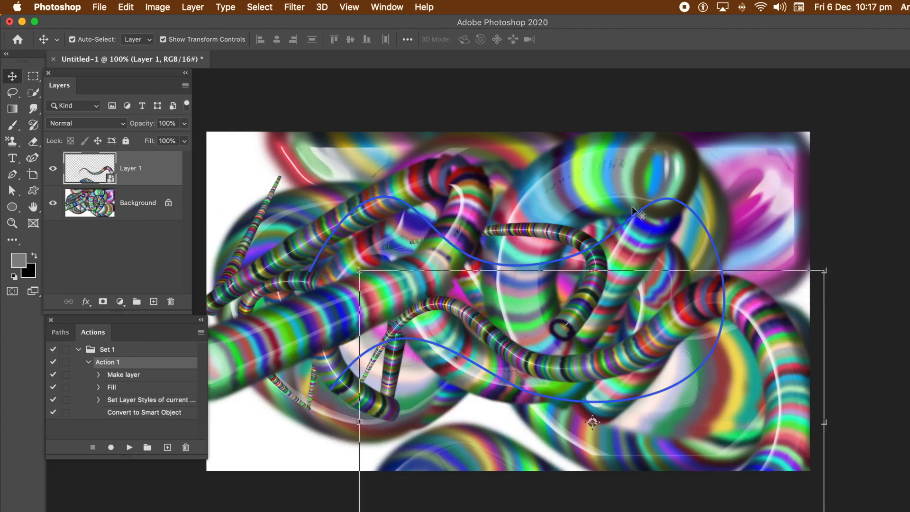
# Reshape the path with the Curvature Pen, stretching its upper, middle and right-hand curves, and play Action 1 on it.
pyautogui.click(35, 160)
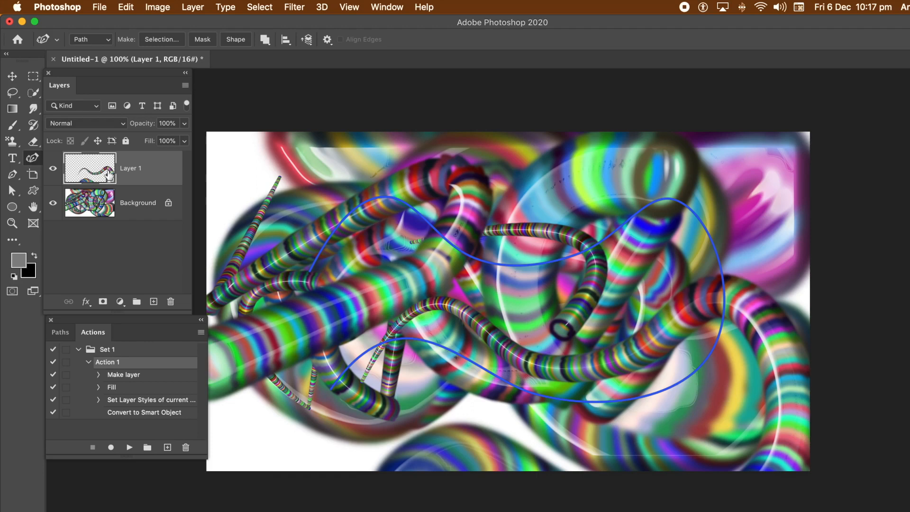
pyautogui.click(434, 232)
pyautogui.moveTo(433, 231); pyautogui.dragTo(482, 159)
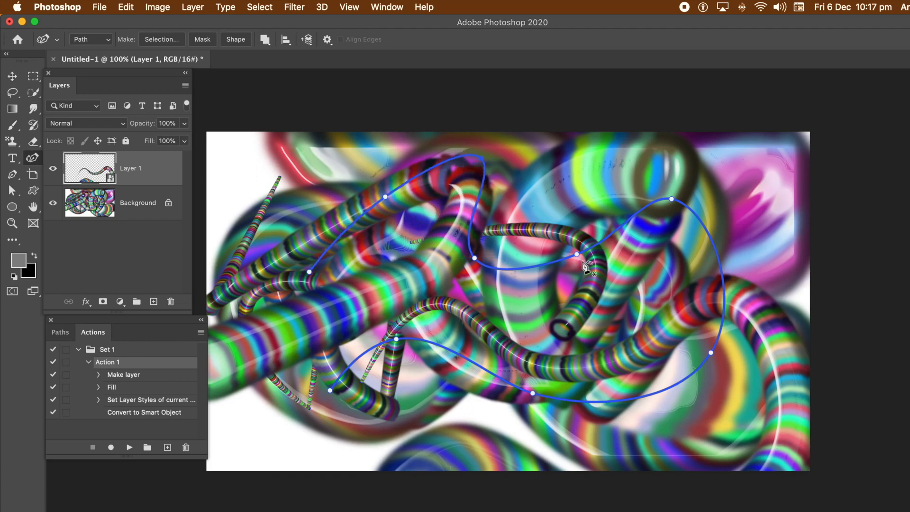
pyautogui.moveTo(575, 255); pyautogui.dragTo(602, 341)
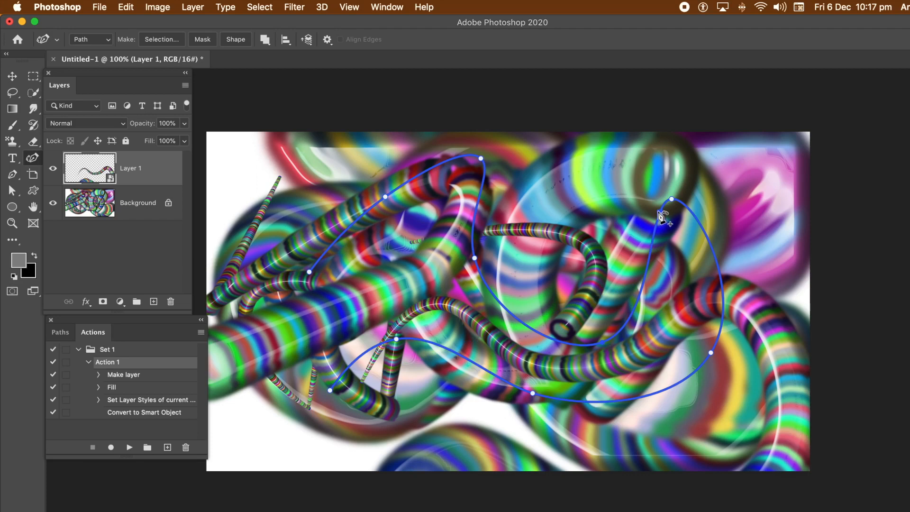
pyautogui.moveTo(676, 200); pyautogui.dragTo(734, 154)
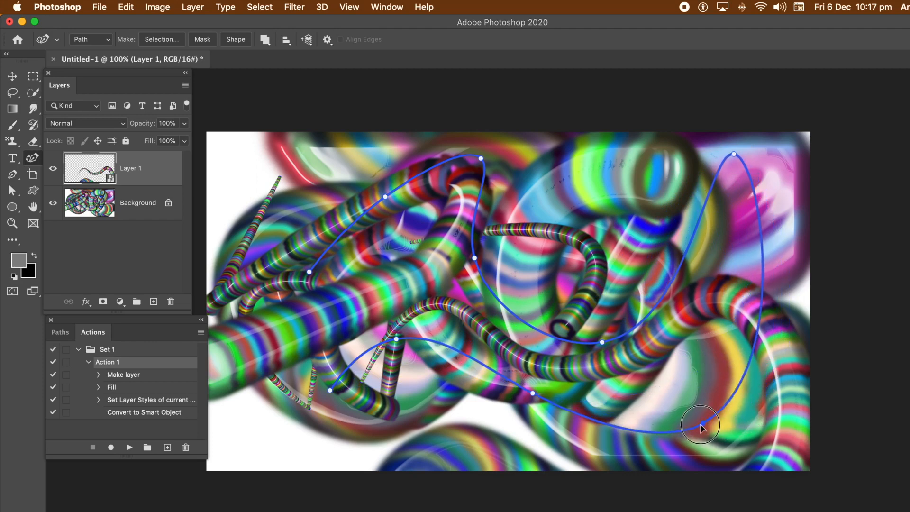
pyautogui.click(700, 452)
pyautogui.press('Escape')
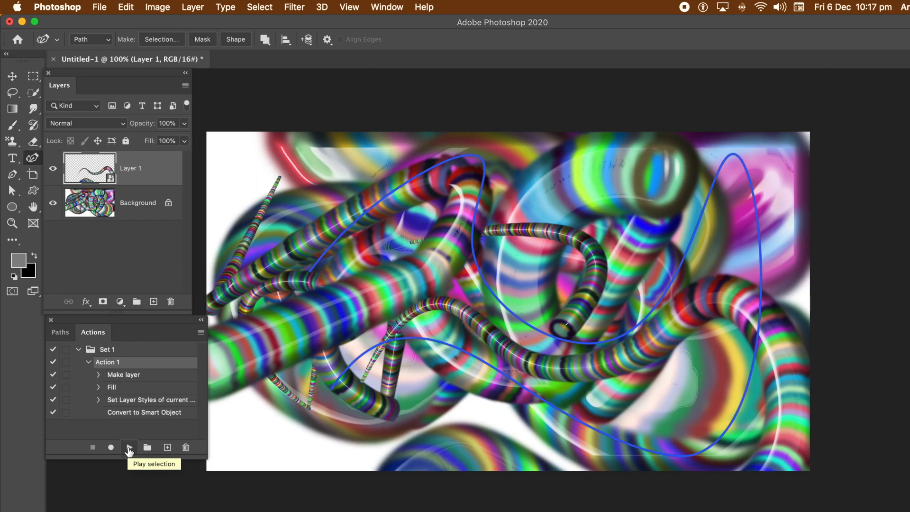
pyautogui.click(128, 449)
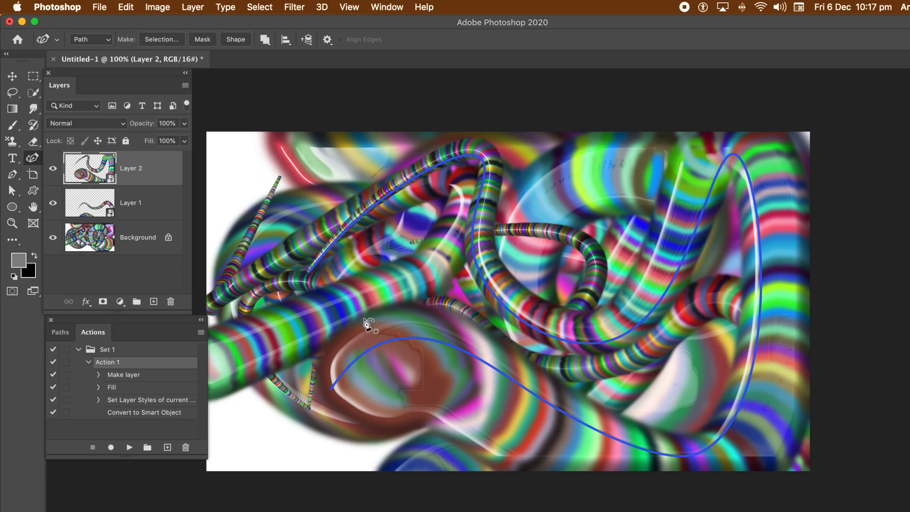
# Add more bends to the path's upper half, pull its right side inward, raise its lower-left curve, and play Action 1 again.
pyautogui.moveTo(359, 226); pyautogui.dragTo(382, 291)
pyautogui.moveTo(480, 213); pyautogui.dragTo(419, 223)
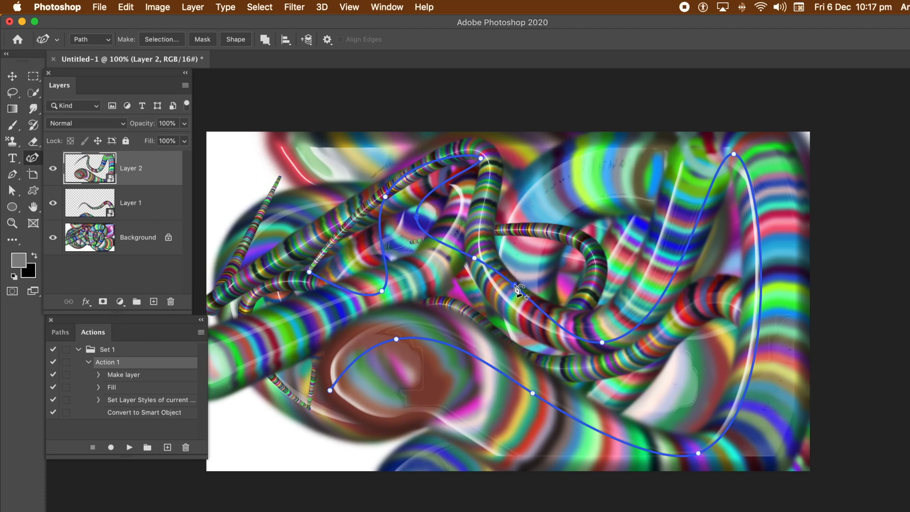
pyautogui.moveTo(519, 290); pyautogui.dragTo(570, 182)
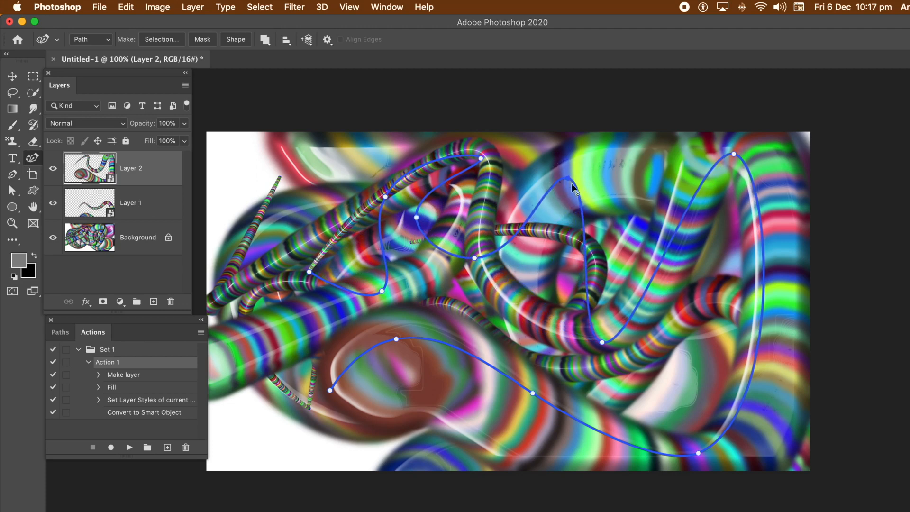
pyautogui.moveTo(666, 259); pyautogui.dragTo(695, 171)
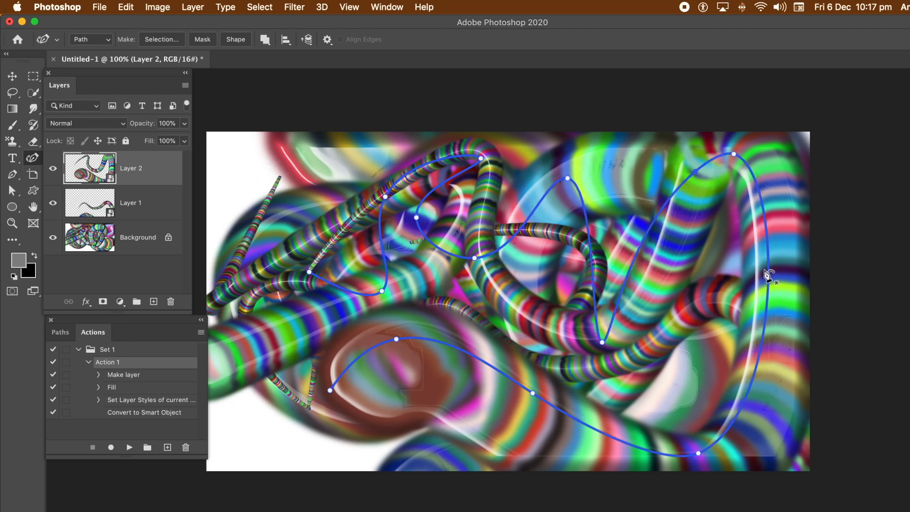
pyautogui.moveTo(768, 276); pyautogui.dragTo(690, 261)
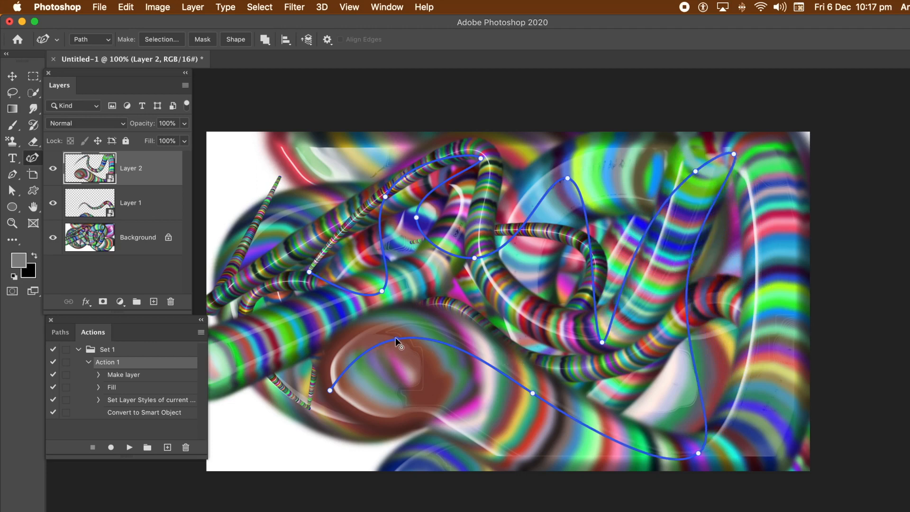
pyautogui.moveTo(397, 337); pyautogui.dragTo(469, 285)
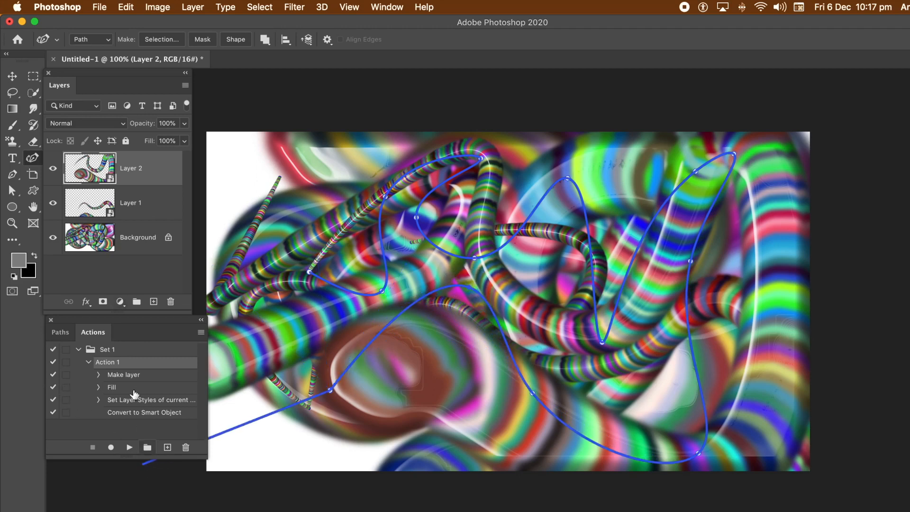
pyautogui.press('Escape')
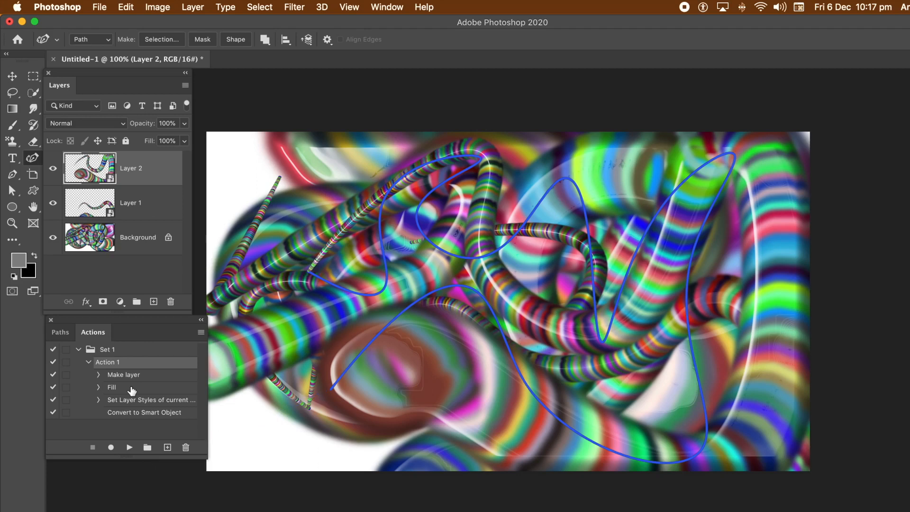
pyautogui.click(130, 446)
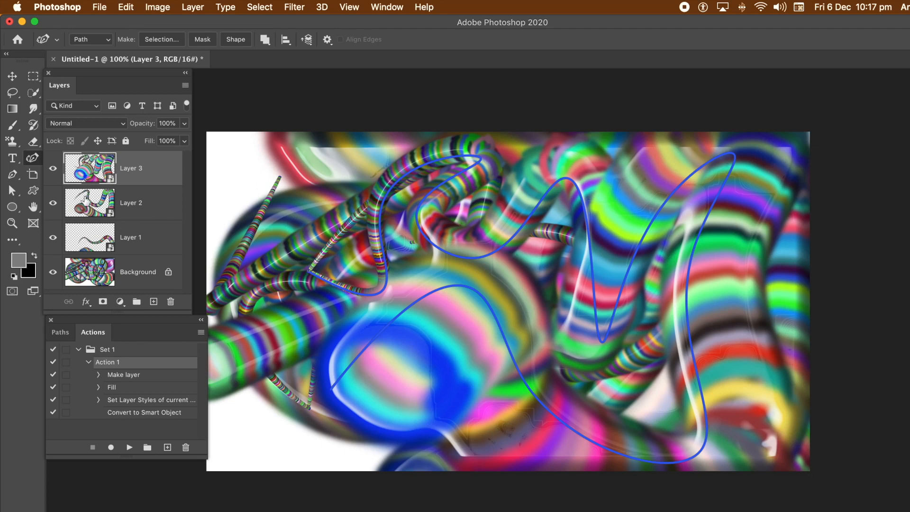
# Delete the reshaped Work Path from the document and bring back the recorded actions.
pyautogui.click(61, 333)
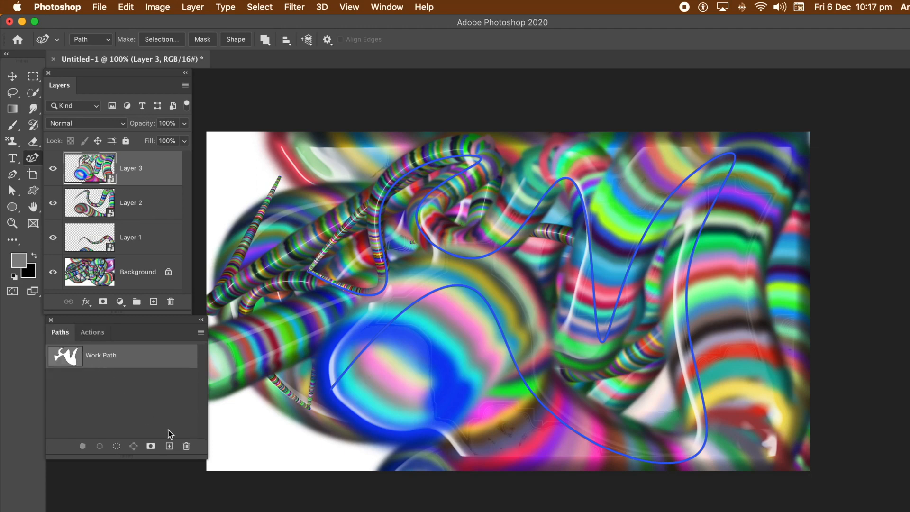
pyautogui.click(187, 446)
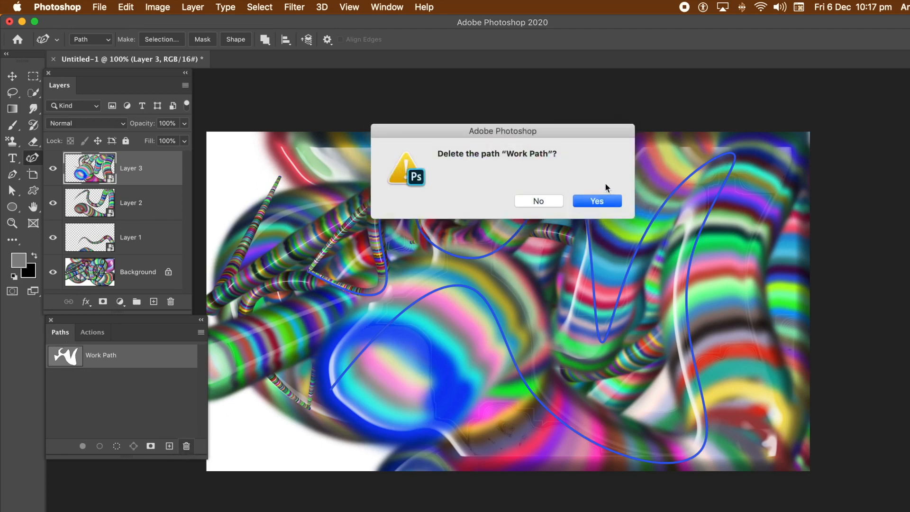
pyautogui.click(597, 201)
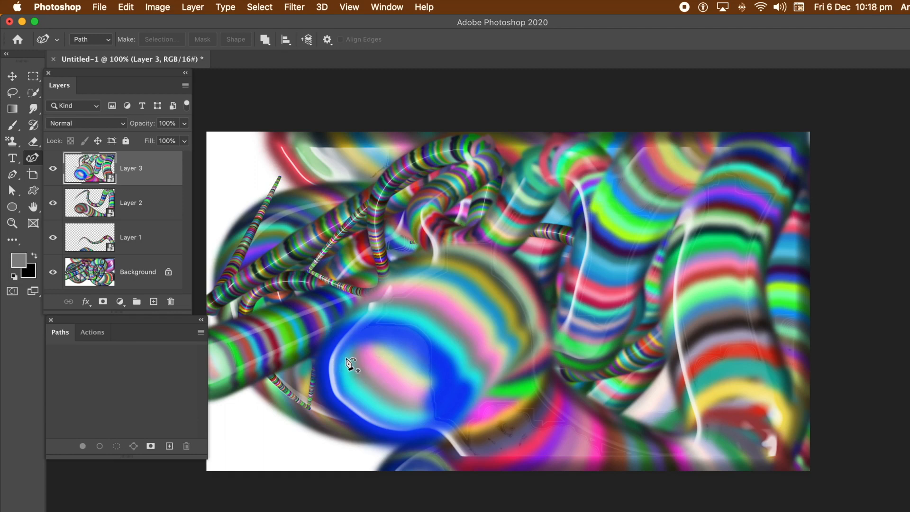
pyautogui.click(97, 336)
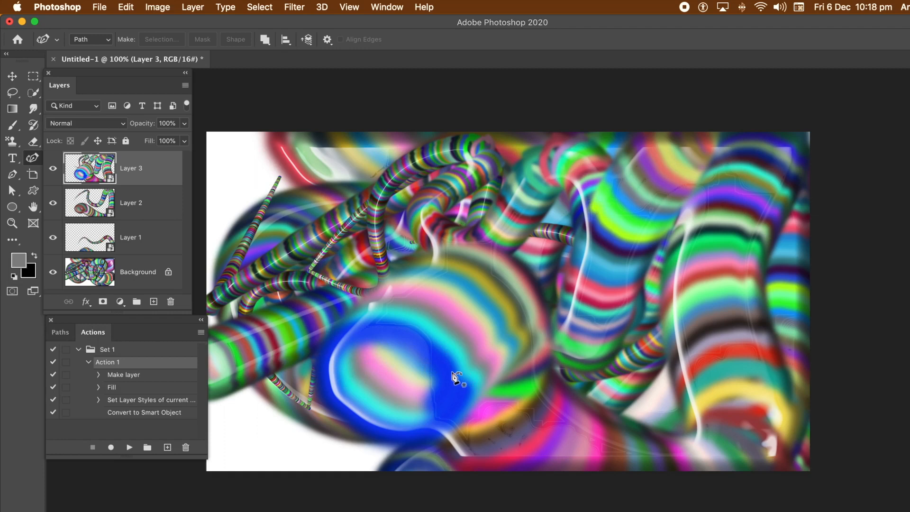
# Draw two separate open curves with the Curvature Pen: a wave across the middle of the canvas and an S-curve running down its upper-left area.
pyautogui.click(419, 363)
pyautogui.click(472, 293)
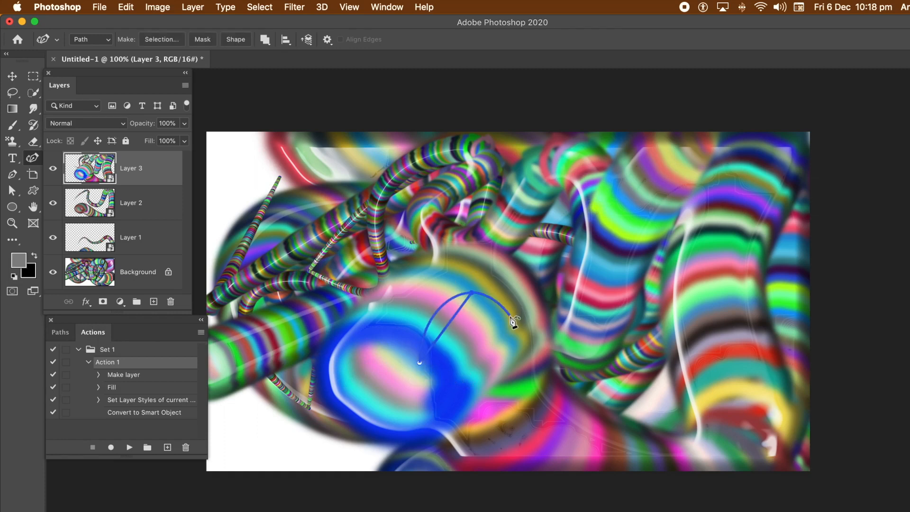
pyautogui.click(510, 316)
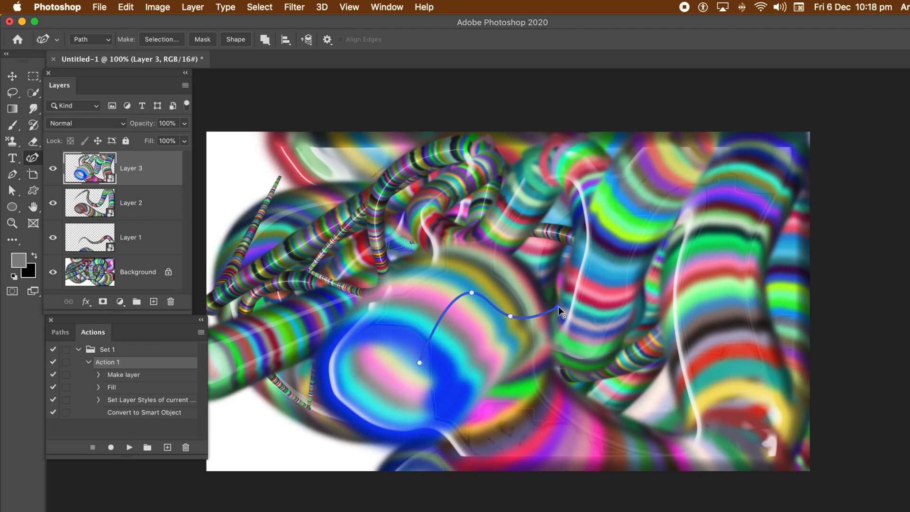
pyautogui.doubleClick(558, 307)
pyautogui.click(472, 216)
pyautogui.click(408, 189)
pyautogui.click(371, 259)
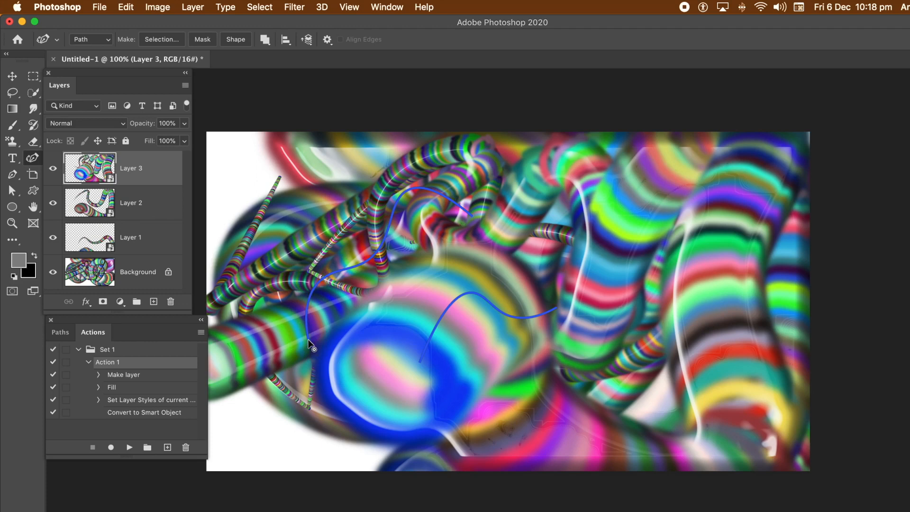
# Draw a large, nearly circular open arc just right of the canvas centre and end the subpath.
pyautogui.click(542, 397)
pyautogui.click(491, 327)
pyautogui.click(526, 255)
pyautogui.click(610, 263)
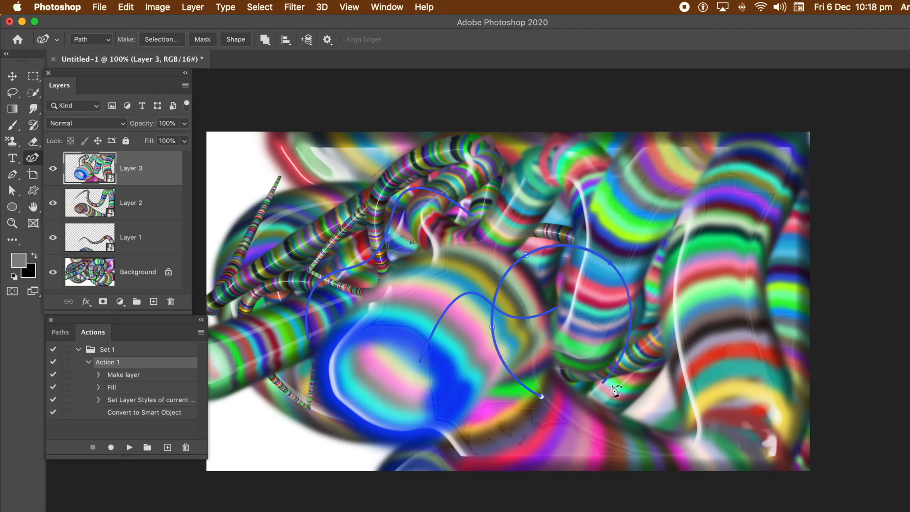
pyautogui.press('Escape')
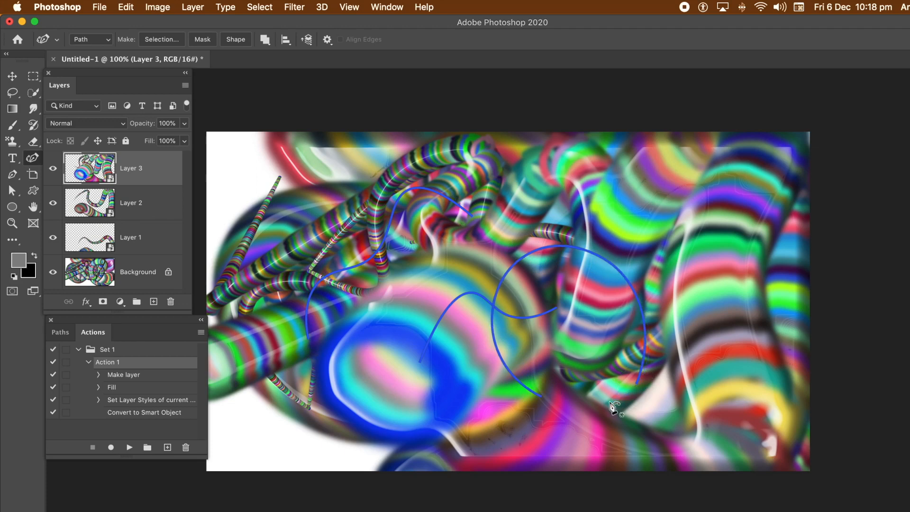
# Add two more open curves: a tall arch left of the canvas centre and a hook in the upper-right area.
pyautogui.click(408, 277)
pyautogui.click(455, 242)
pyautogui.click(462, 378)
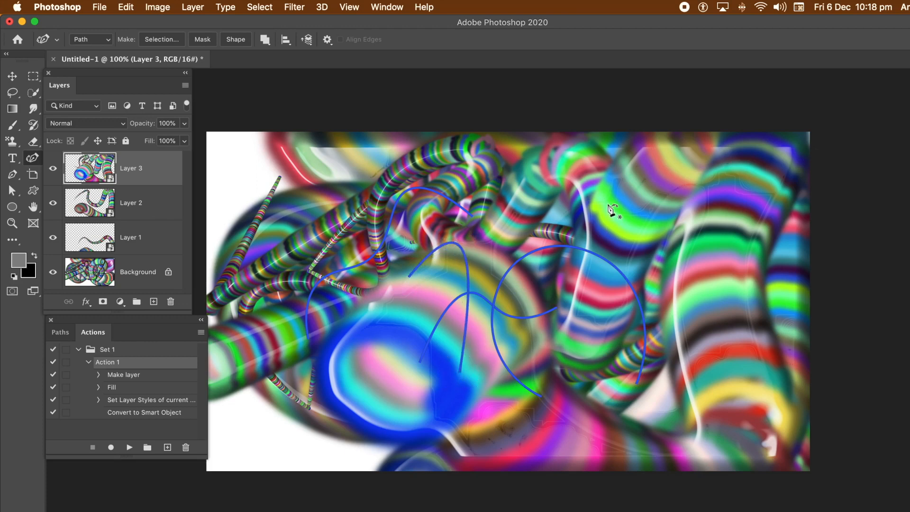
pyautogui.click(618, 188)
pyautogui.click(708, 209)
pyautogui.click(665, 270)
pyautogui.press('Escape')
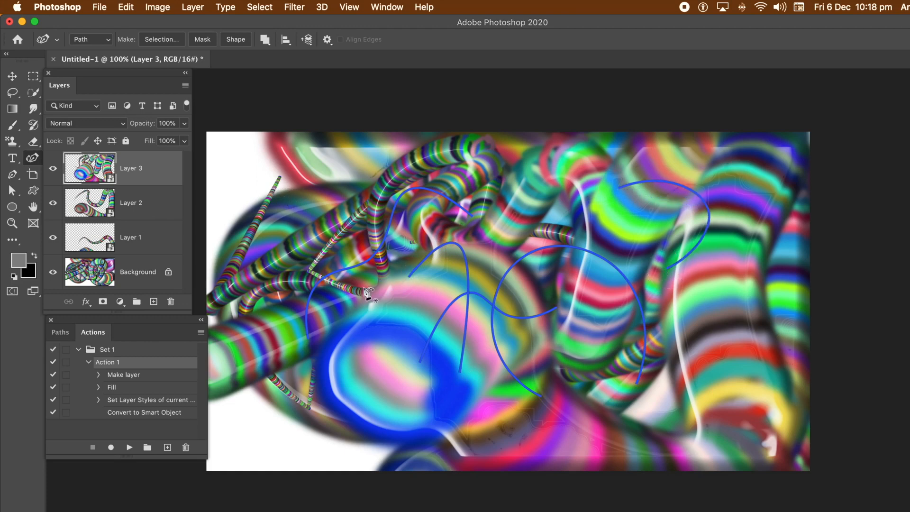
# Play Action 1 twice on the Work Path made of separate curves.
pyautogui.click(60, 332)
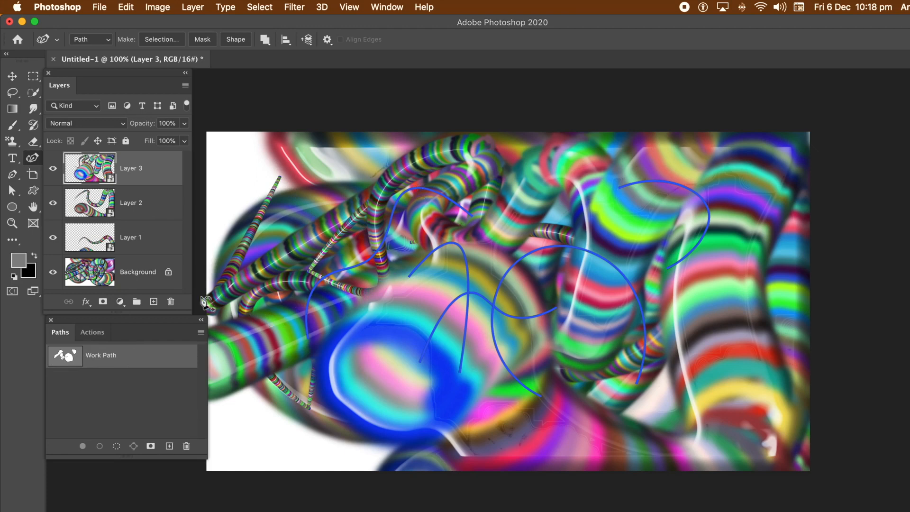
pyautogui.click(101, 333)
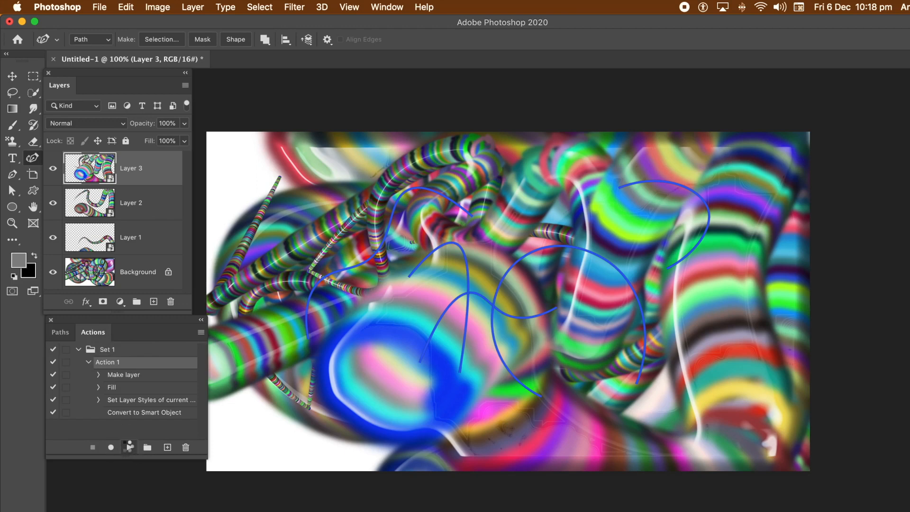
pyautogui.click(127, 447)
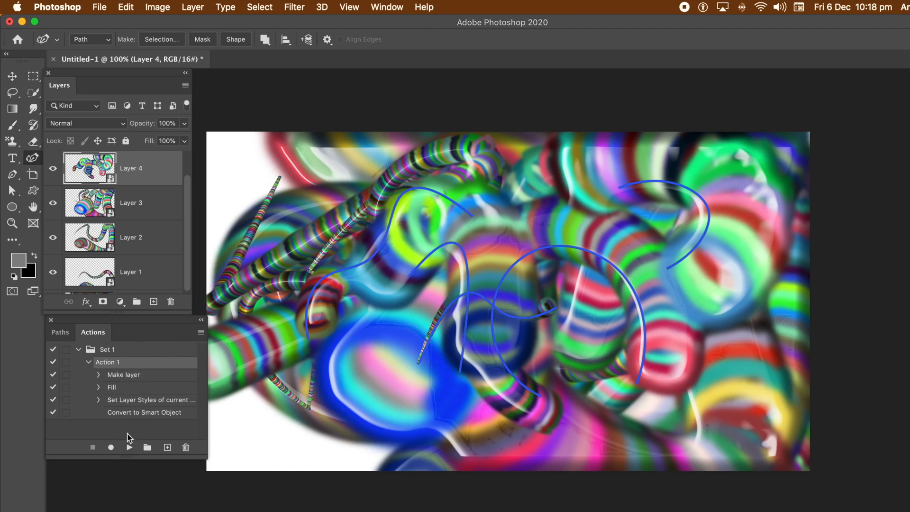
pyautogui.click(127, 447)
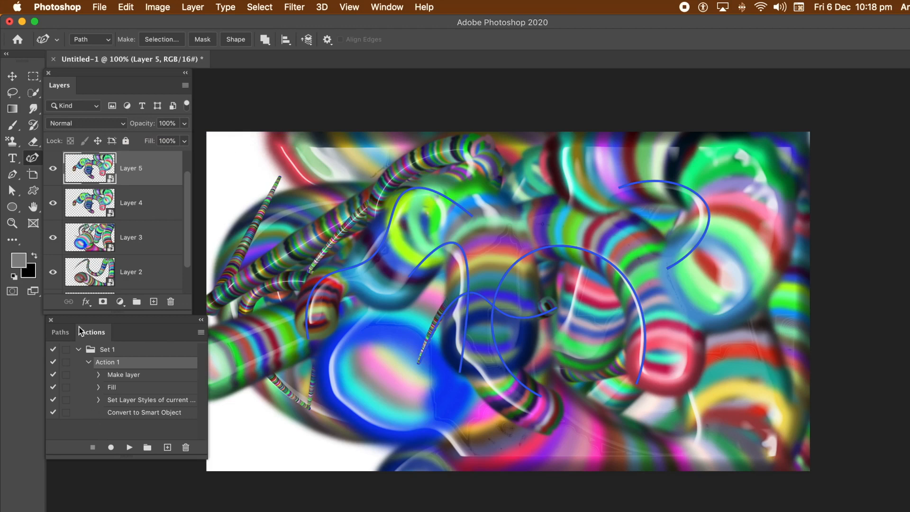
# Delete the Work Path containing the separate open curves.
pyautogui.click(62, 333)
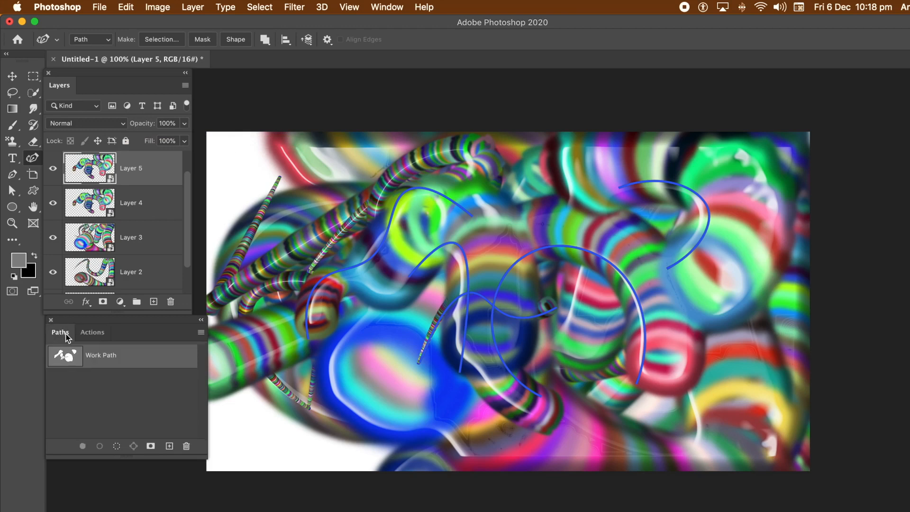
pyautogui.click(186, 446)
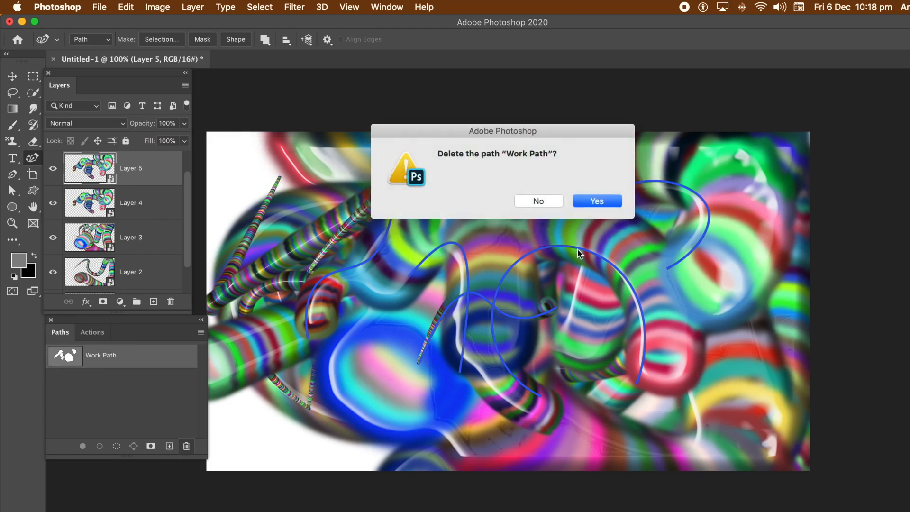
pyautogui.click(598, 201)
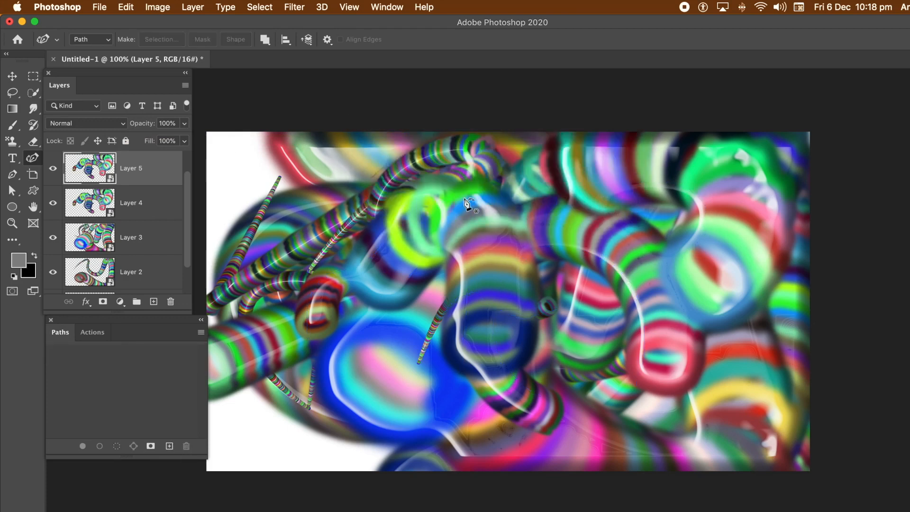
# Draw three separate straight lines, a vertical one at the left and two slanted ones at the centre and right, and play Action 1.
pyautogui.click(312, 181)
pyautogui.click(305, 384)
pyautogui.press('Escape')
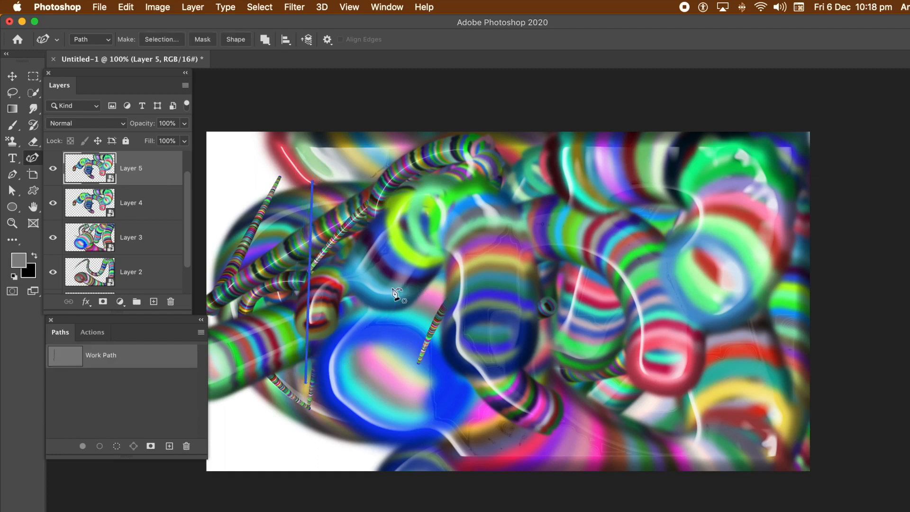
pyautogui.click(501, 178)
pyautogui.click(463, 265)
pyautogui.click(433, 408)
pyautogui.press('Escape')
pyautogui.click(666, 198)
pyautogui.click(566, 393)
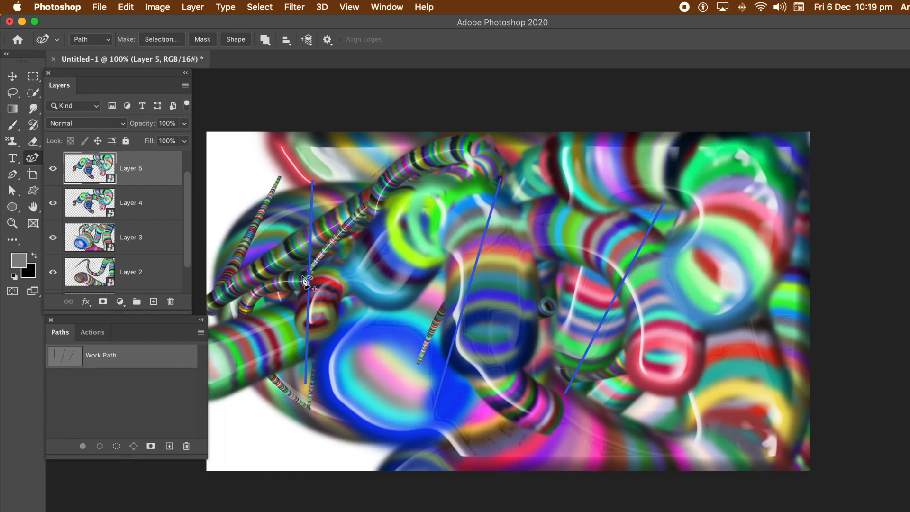
pyautogui.click(101, 331)
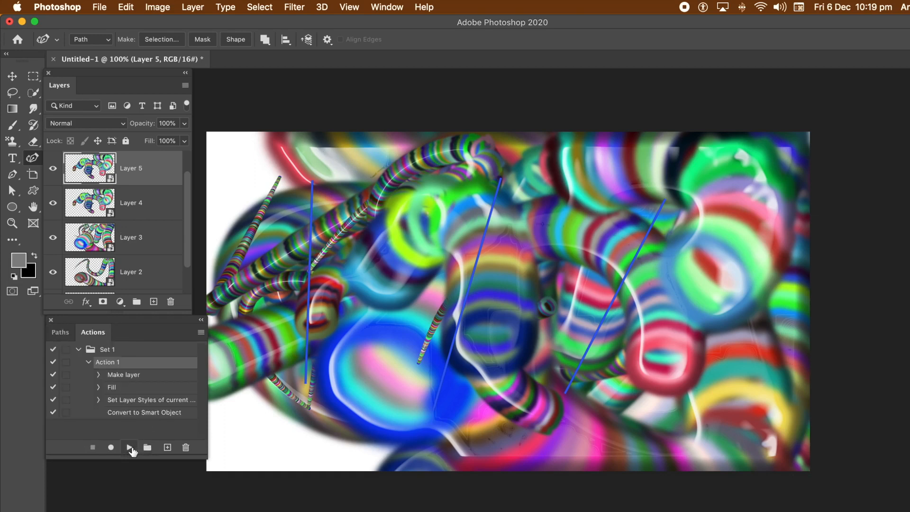
pyautogui.click(130, 447)
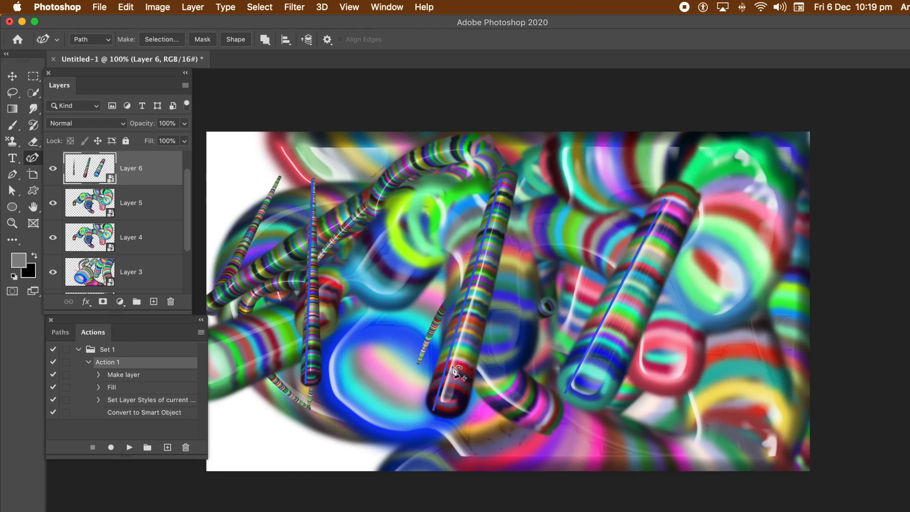
# Bend each of the three straight paths outward to the upper left into an arc, and play Action 1 again.
pyautogui.moveTo(482, 262); pyautogui.dragTo(402, 220)
pyautogui.moveTo(309, 259); pyautogui.dragTo(252, 195)
pyautogui.click(638, 250)
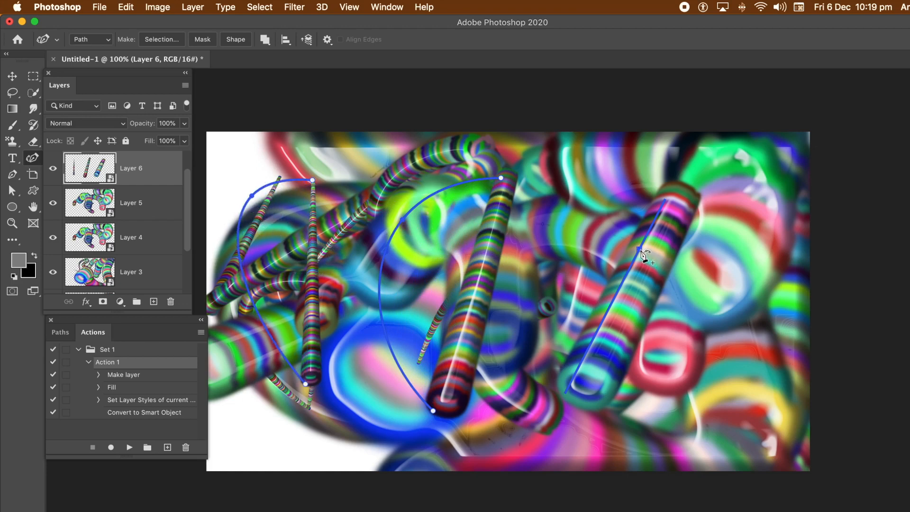
pyautogui.moveTo(639, 250); pyautogui.dragTo(594, 199)
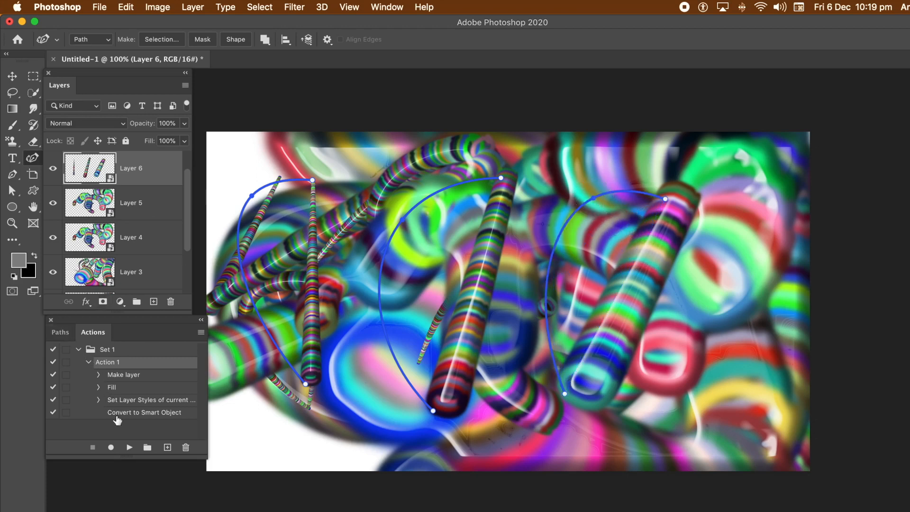
pyautogui.click(130, 447)
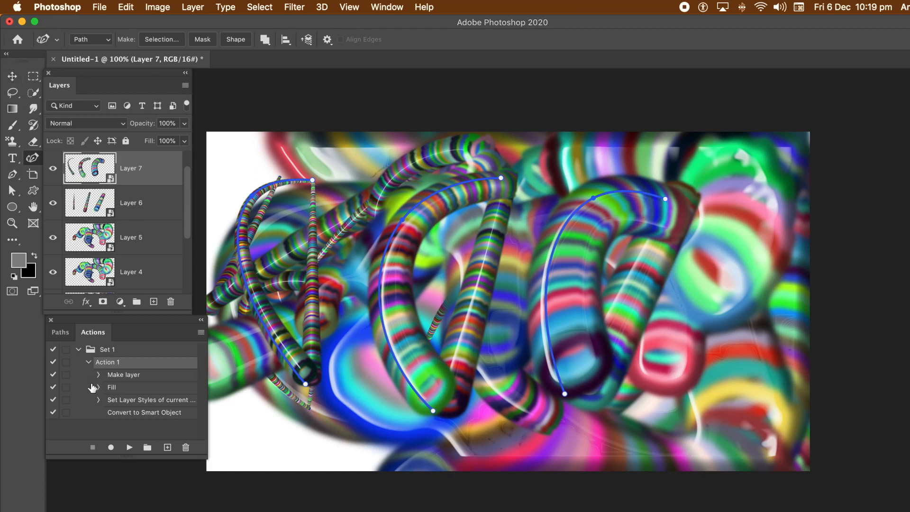
# Delete the Work Path made of three arcs.
pyautogui.click(66, 334)
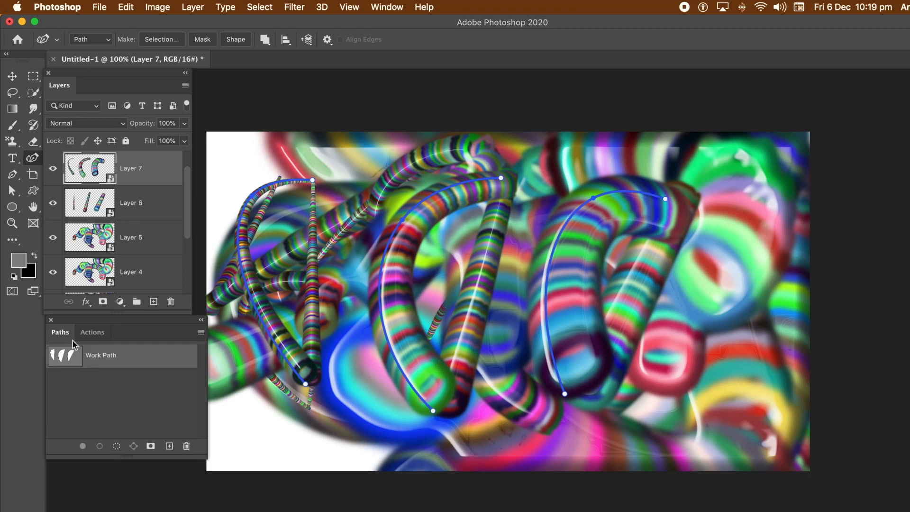
pyautogui.click(187, 446)
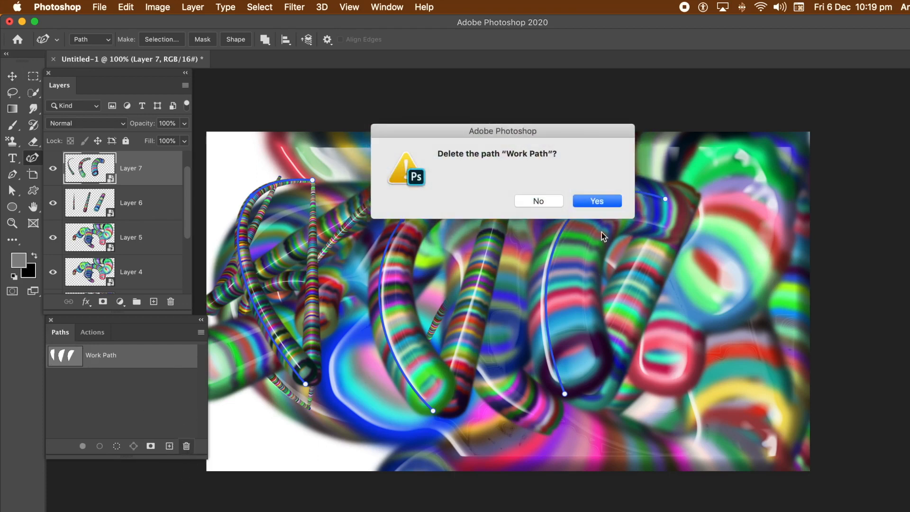
pyautogui.click(598, 202)
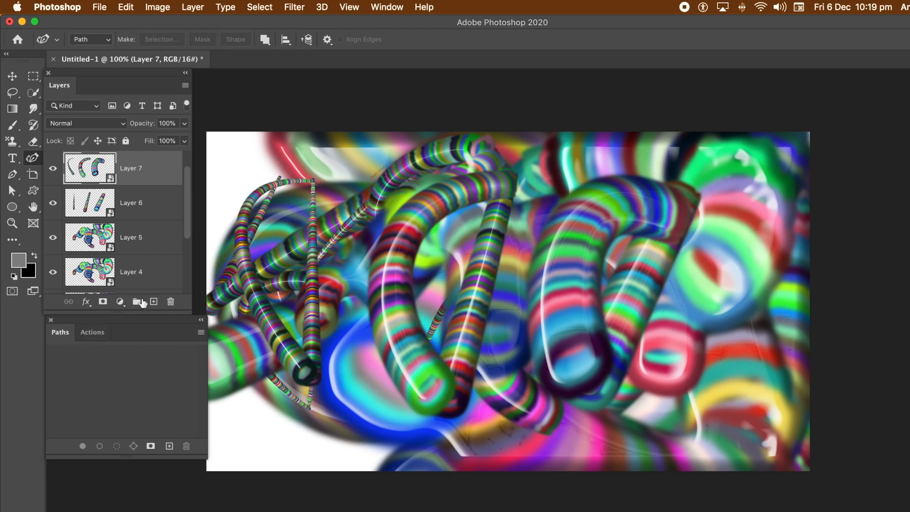
# Move the Layer 7 tubes up and to the right, and spread five duplicates of the layer across the canvas.
pyautogui.click(12, 76)
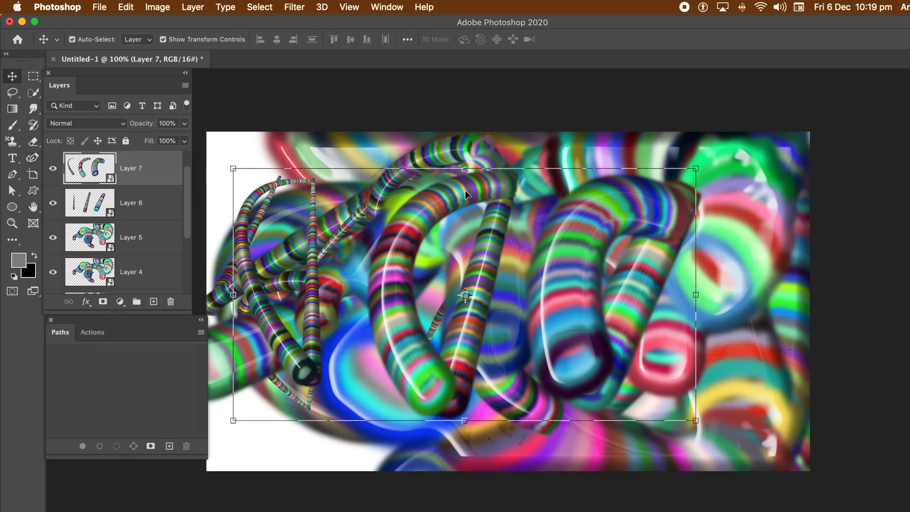
pyautogui.moveTo(441, 204); pyautogui.dragTo(456, 191)
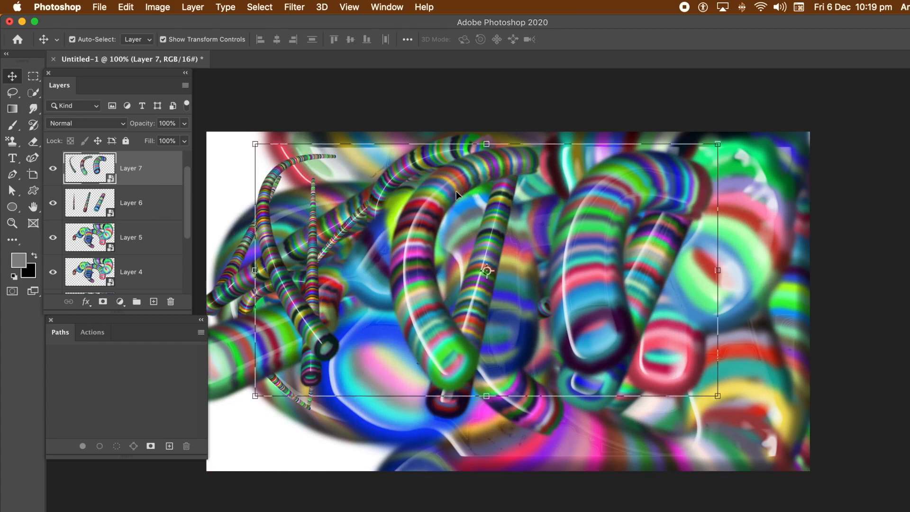
pyautogui.moveTo(456, 192); pyautogui.dragTo(313, 337)
pyautogui.moveTo(459, 339); pyautogui.dragTo(319, 157)
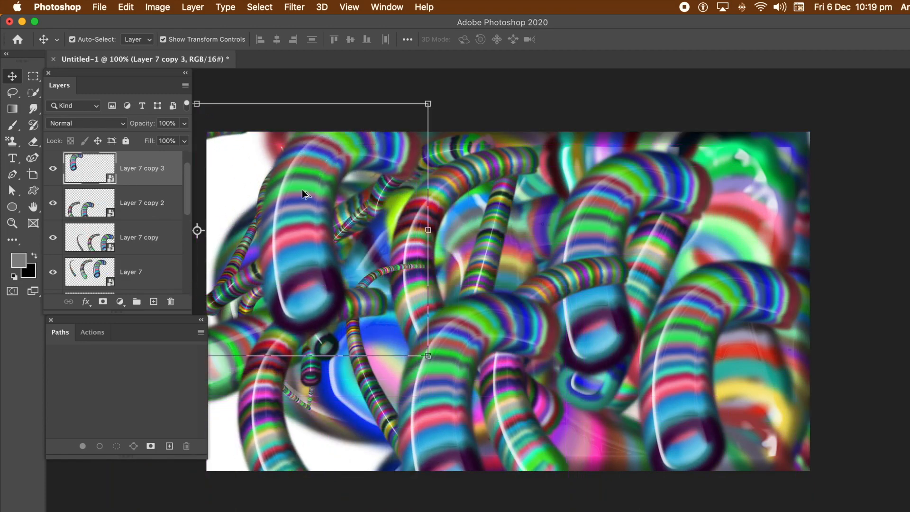
pyautogui.moveTo(350, 194); pyautogui.dragTo(825, 303)
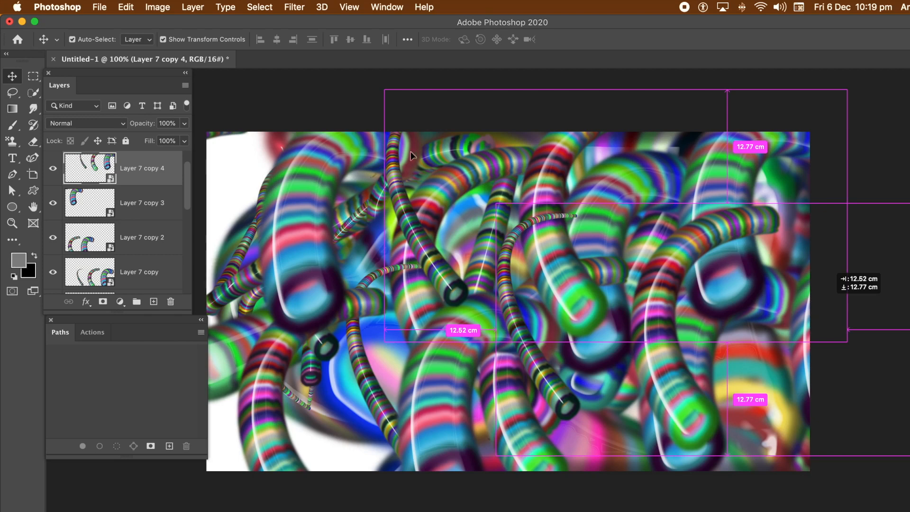
pyautogui.moveTo(410, 155); pyautogui.dragTo(404, 191)
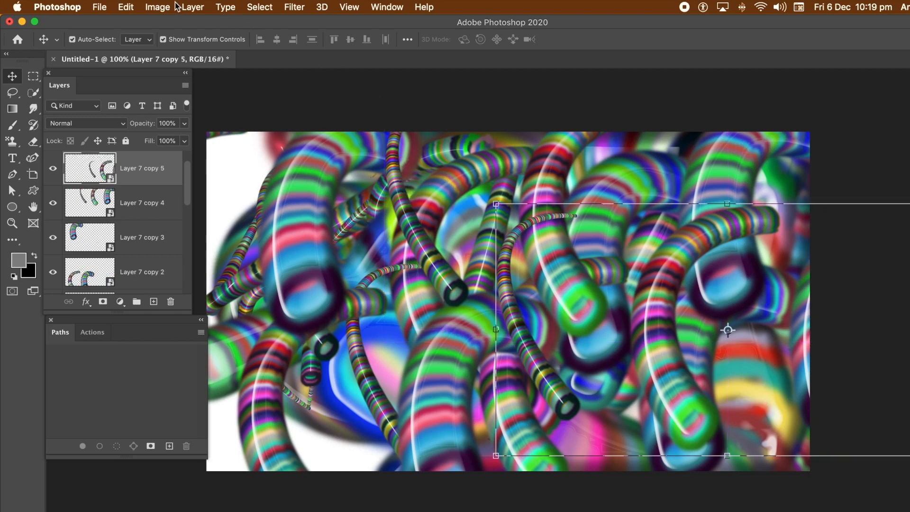
# Apply the Oil Paint filter to Layer 7 copy 5 with stylization 9.4, cleanliness 9.2, scale 9.8, bristle detail 8.8 and lighting off.
pyautogui.click(303, 7)
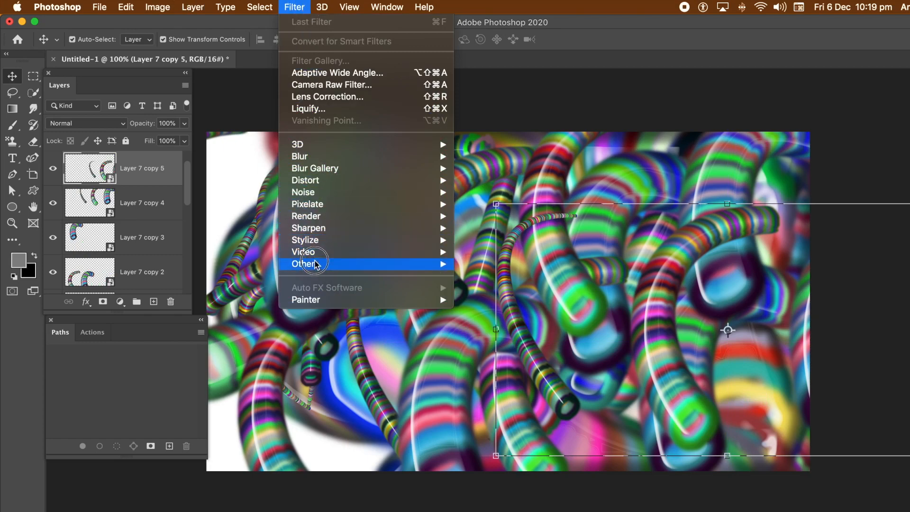
pyautogui.moveTo(329, 244)
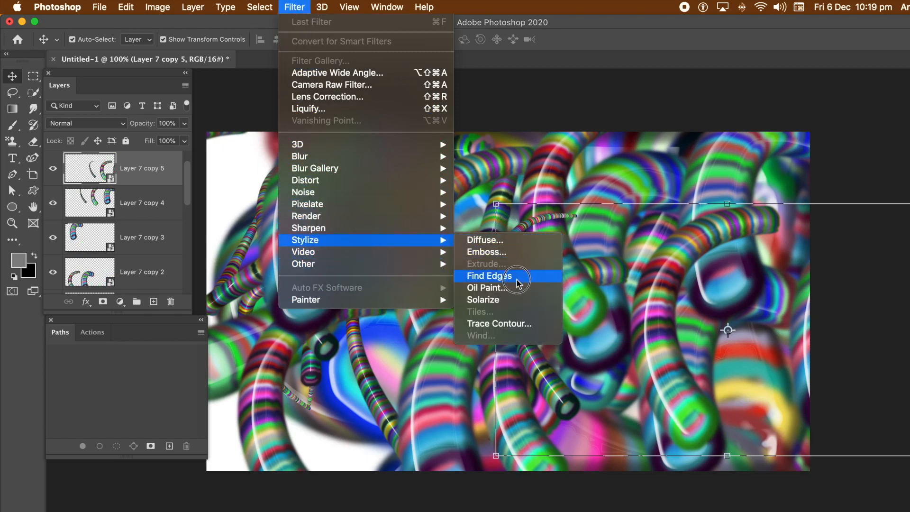
pyautogui.click(509, 288)
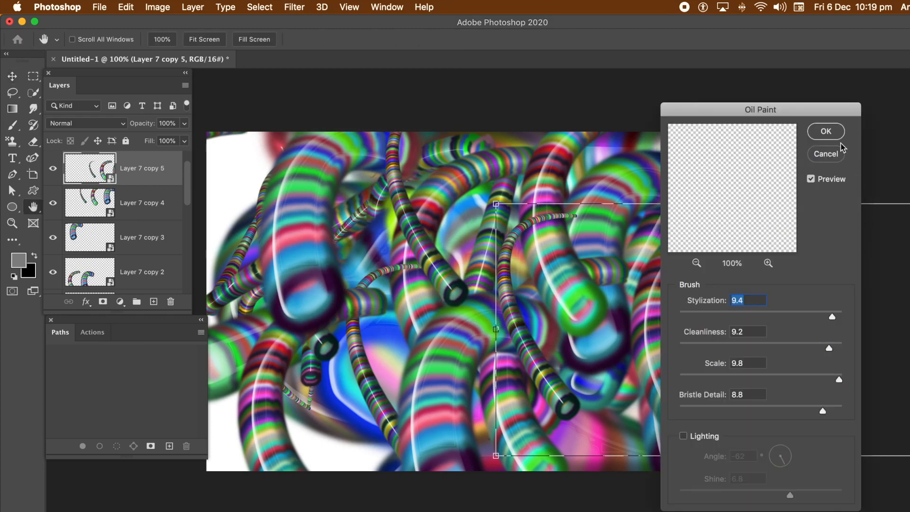
pyautogui.click(826, 132)
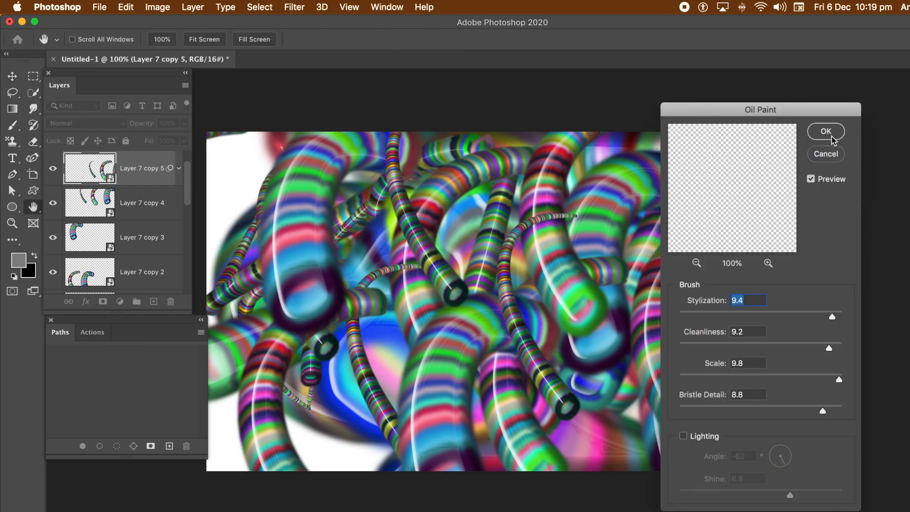
pyautogui.click(832, 139)
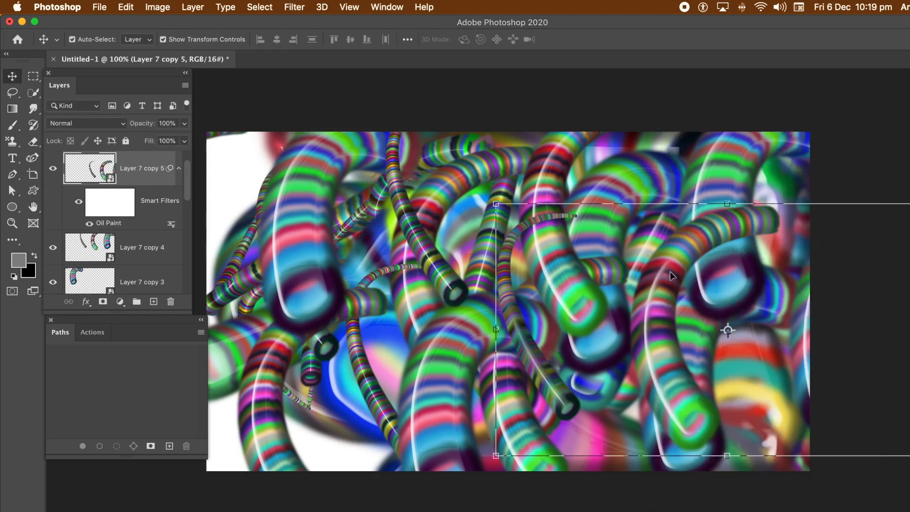
# Move the Layer 7 copy 5 tubes up and to the left, and apply the Oil Paint filter a second time with the same settings.
pyautogui.moveTo(670, 269); pyautogui.dragTo(507, 214)
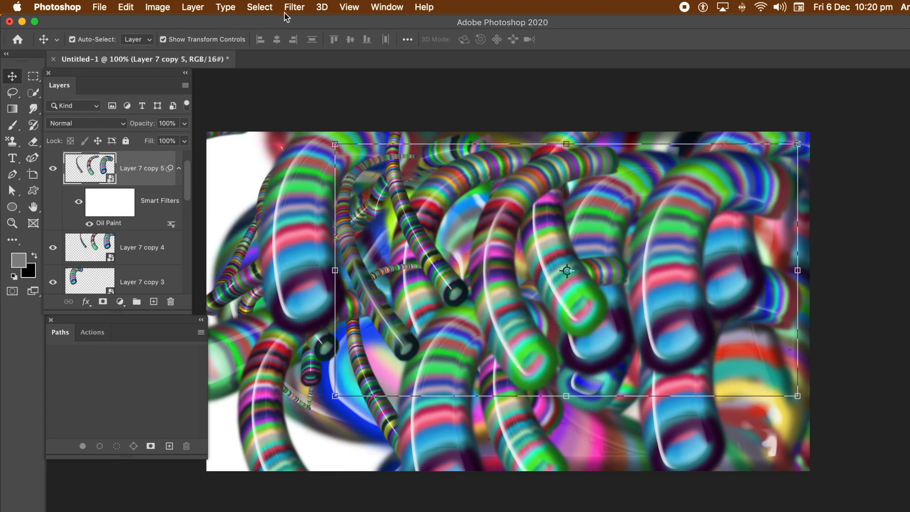
pyautogui.click(294, 8)
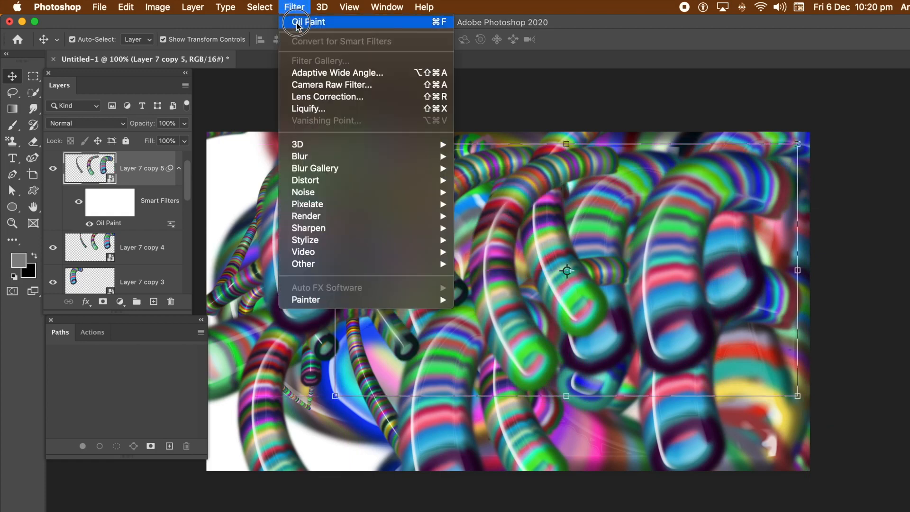
pyautogui.click(297, 23)
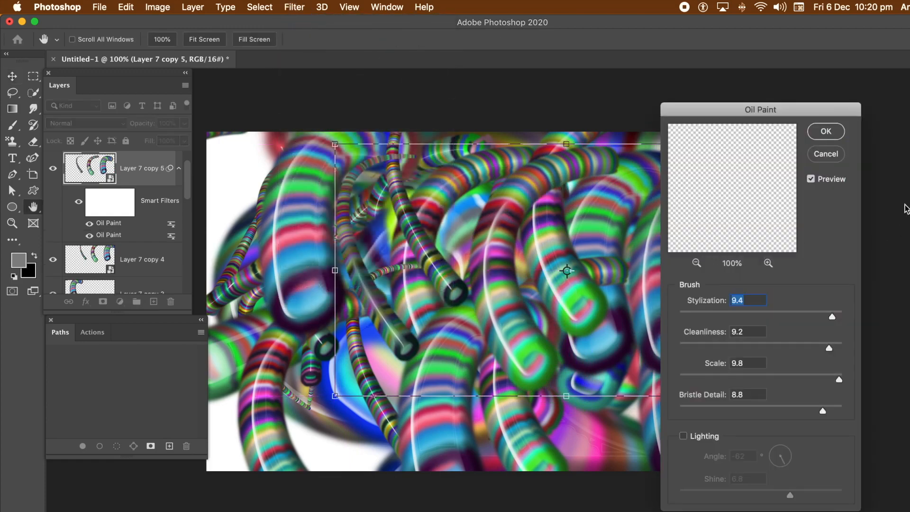
pyautogui.click(827, 129)
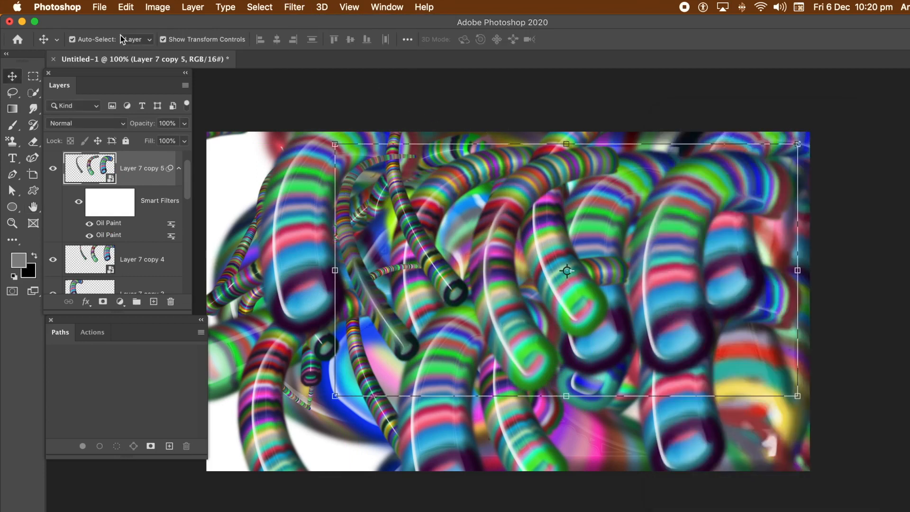
# Warp Layer 7 copy 5 by pulling the left handle of its top edge up and to the right into an arch.
pyautogui.click(127, 7)
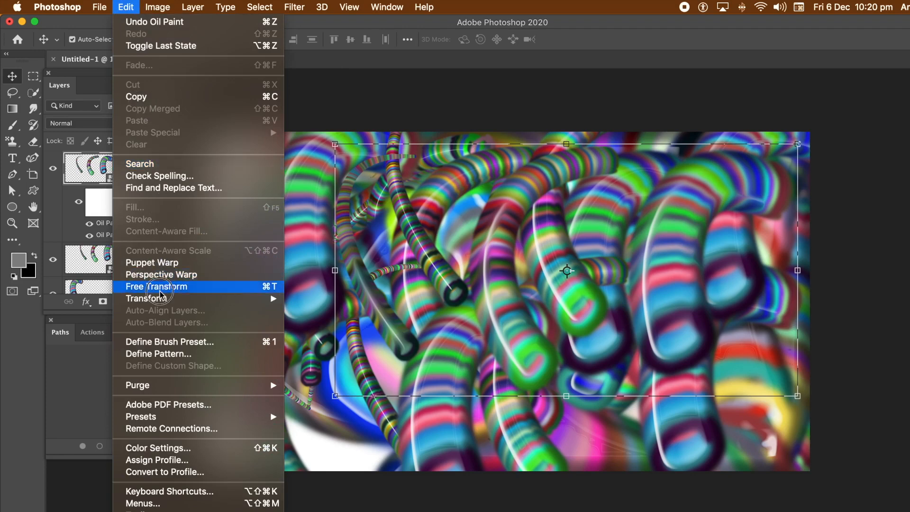
pyautogui.moveTo(173, 298)
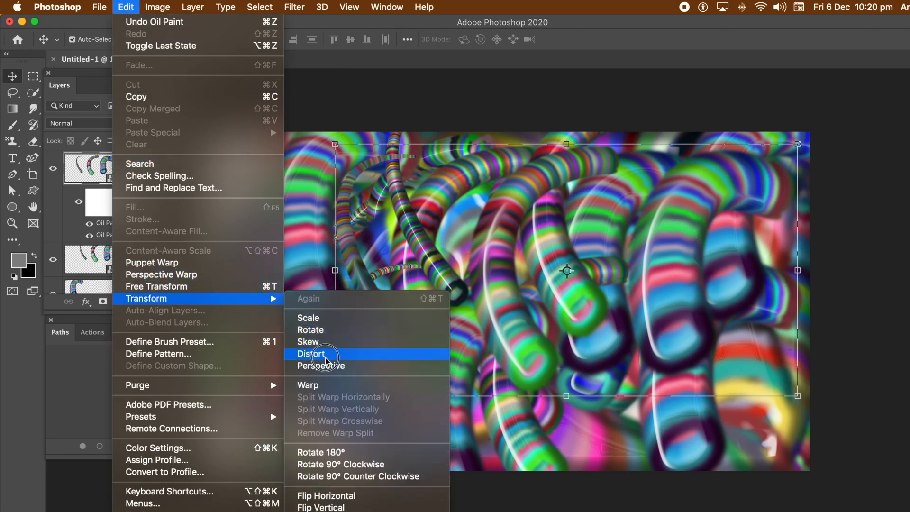
pyautogui.click(311, 391)
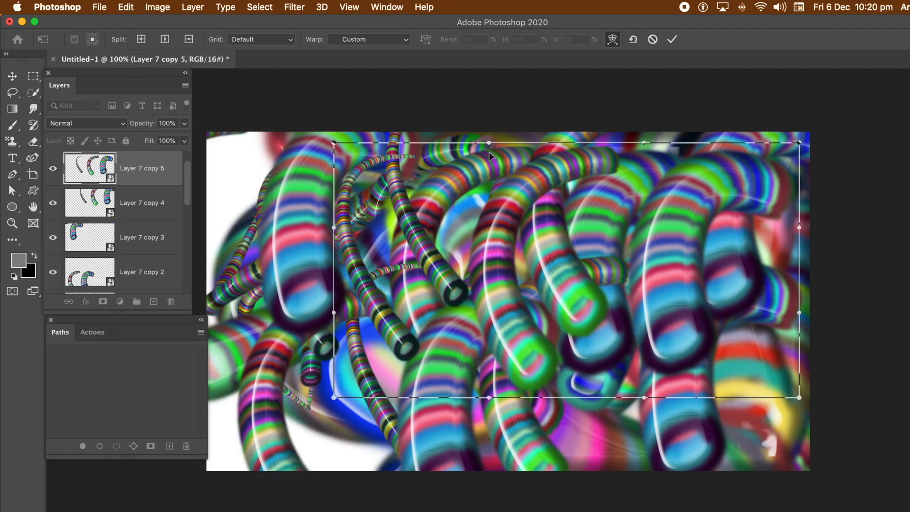
pyautogui.moveTo(488, 144); pyautogui.dragTo(571, 100)
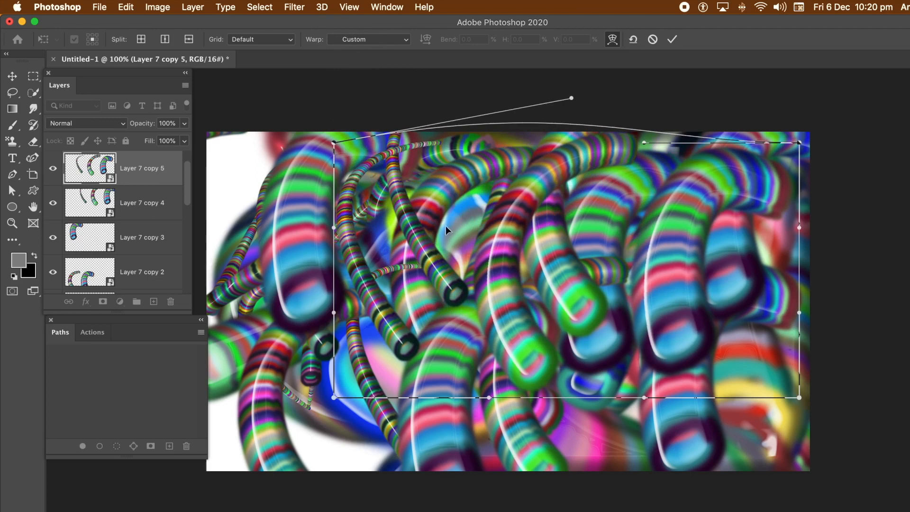
# Split the warp crosswise left of centre, pull the crossing point to the right, bend the right edge inward, and commit the warp.
pyautogui.rightClick(445, 226)
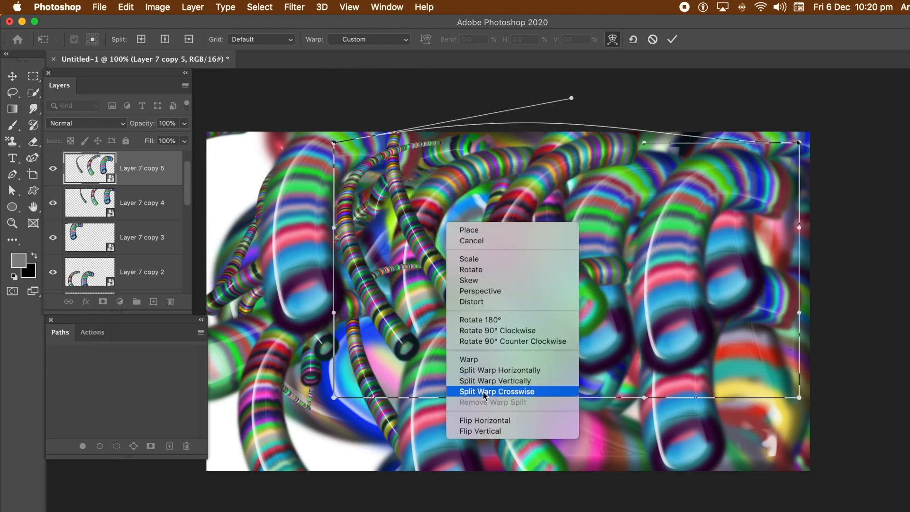
pyautogui.click(485, 394)
pyautogui.click(426, 235)
pyautogui.moveTo(428, 237); pyautogui.dragTo(553, 266)
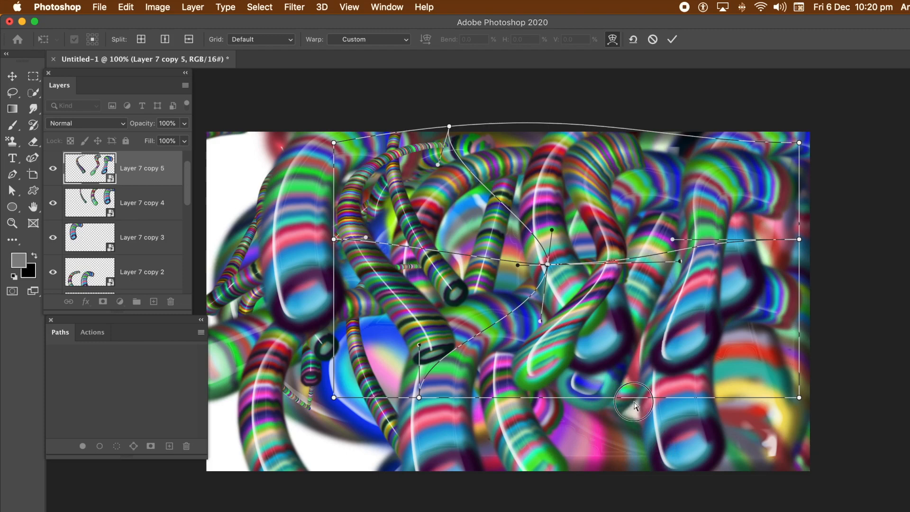
pyautogui.moveTo(800, 297); pyautogui.dragTo(718, 292)
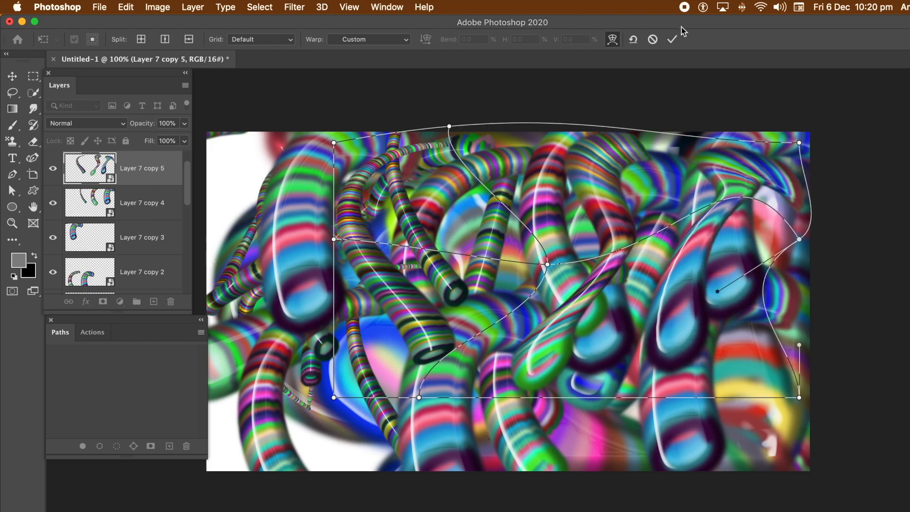
pyautogui.click(673, 41)
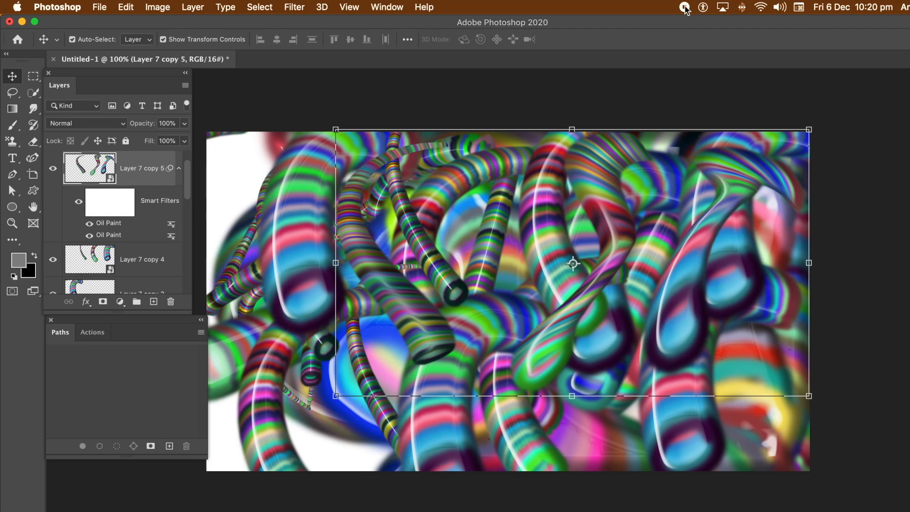
# Show the recorded commands of Action 1 in Set 1, and collapse them.
pyautogui.click(93, 334)
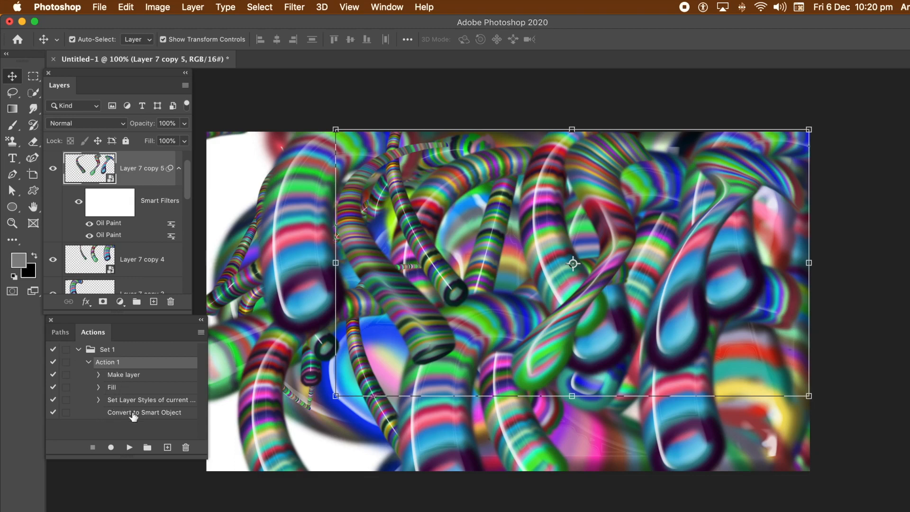
pyautogui.click(88, 363)
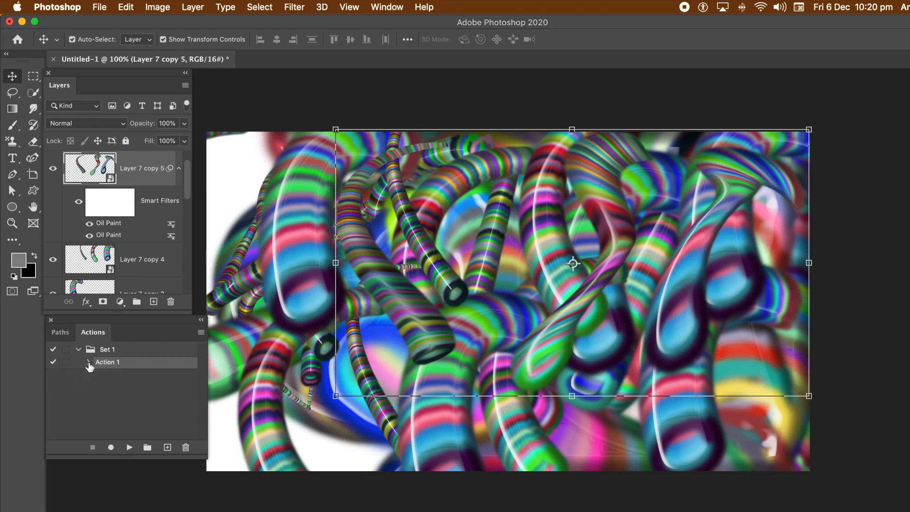